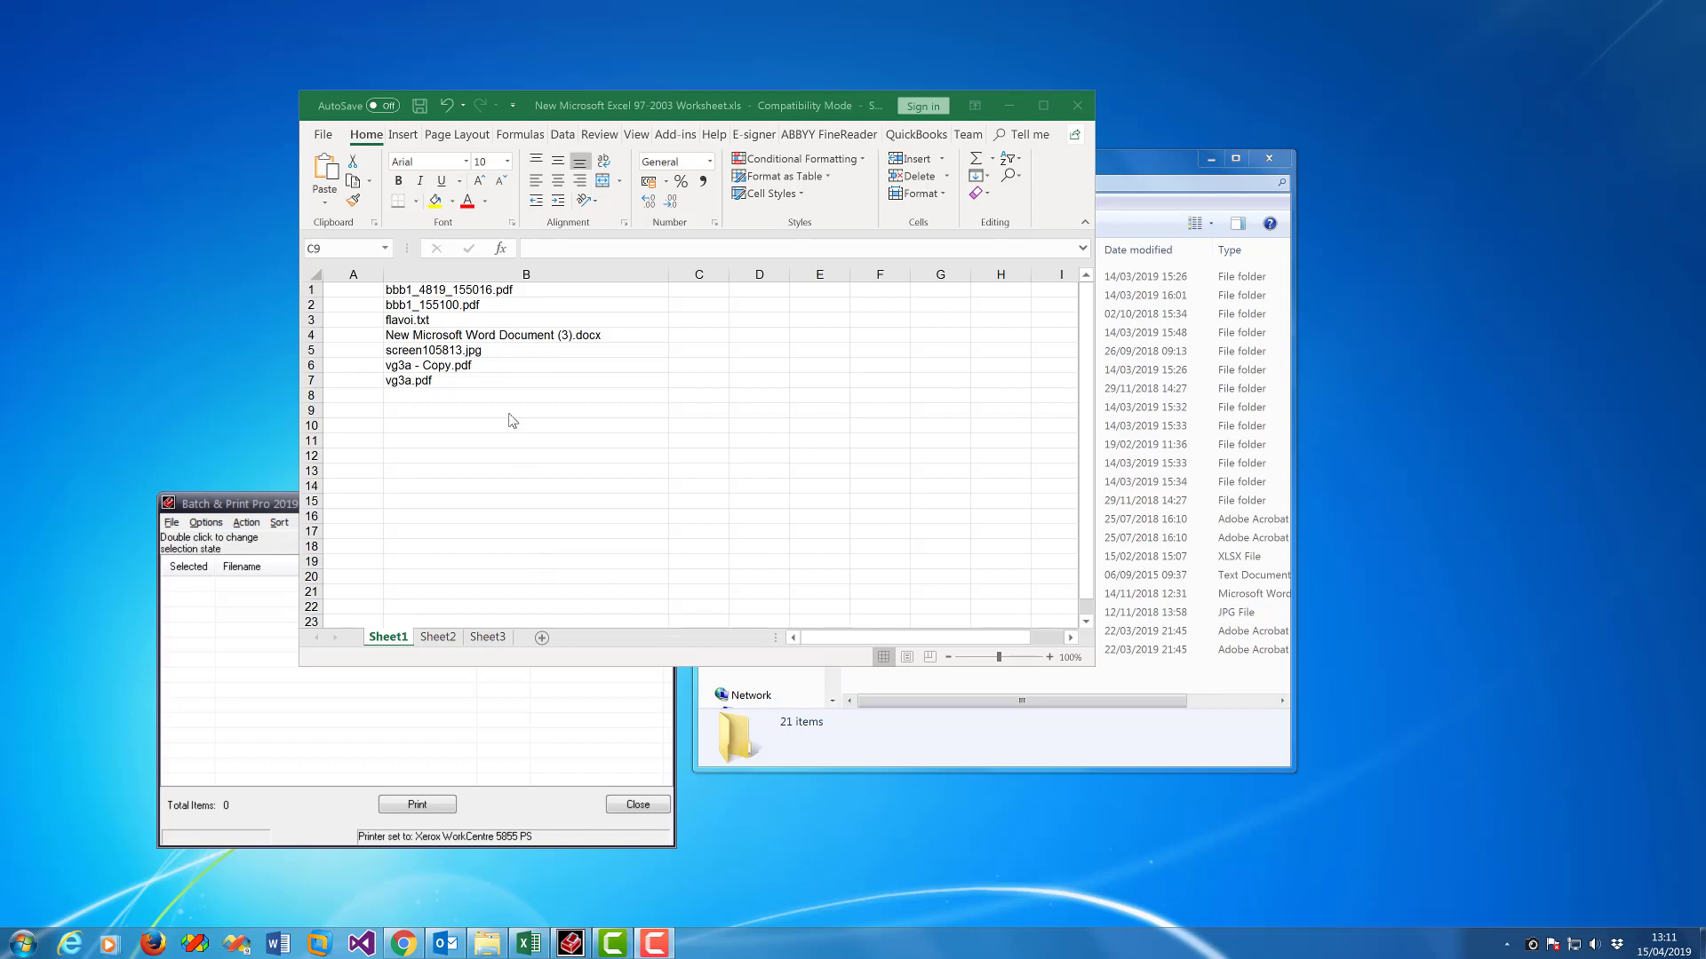
Step: Check the file names in cells B1 to B7 against the test folder listing
click(454, 291)
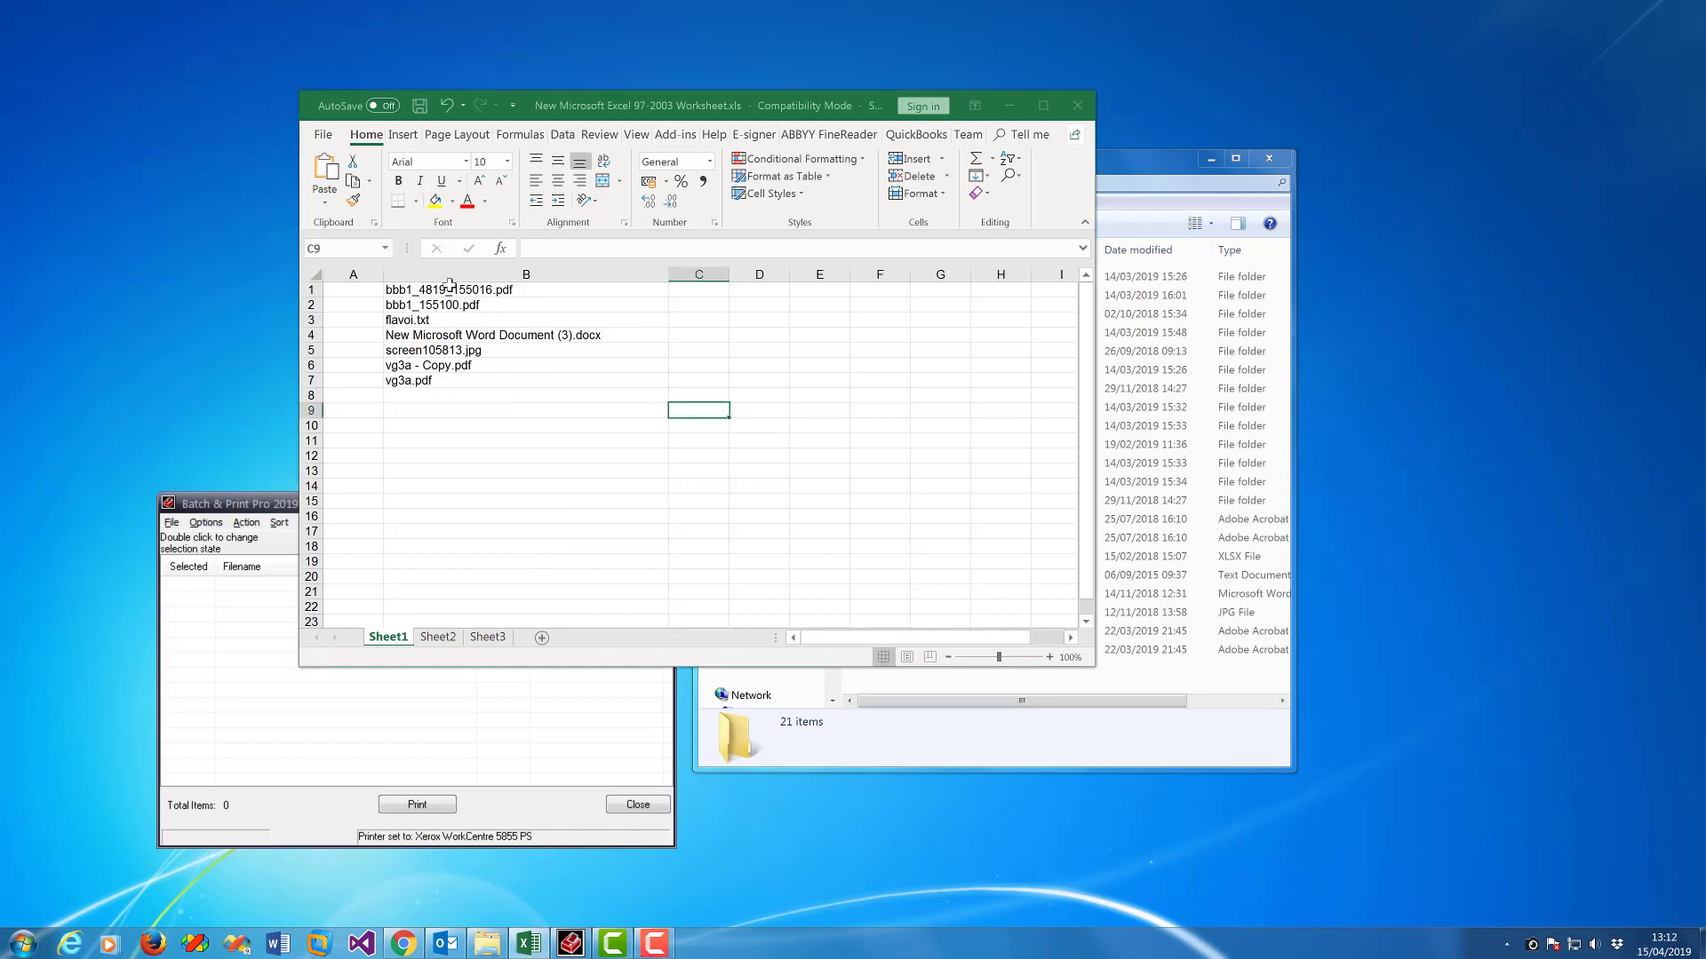
click(465, 376)
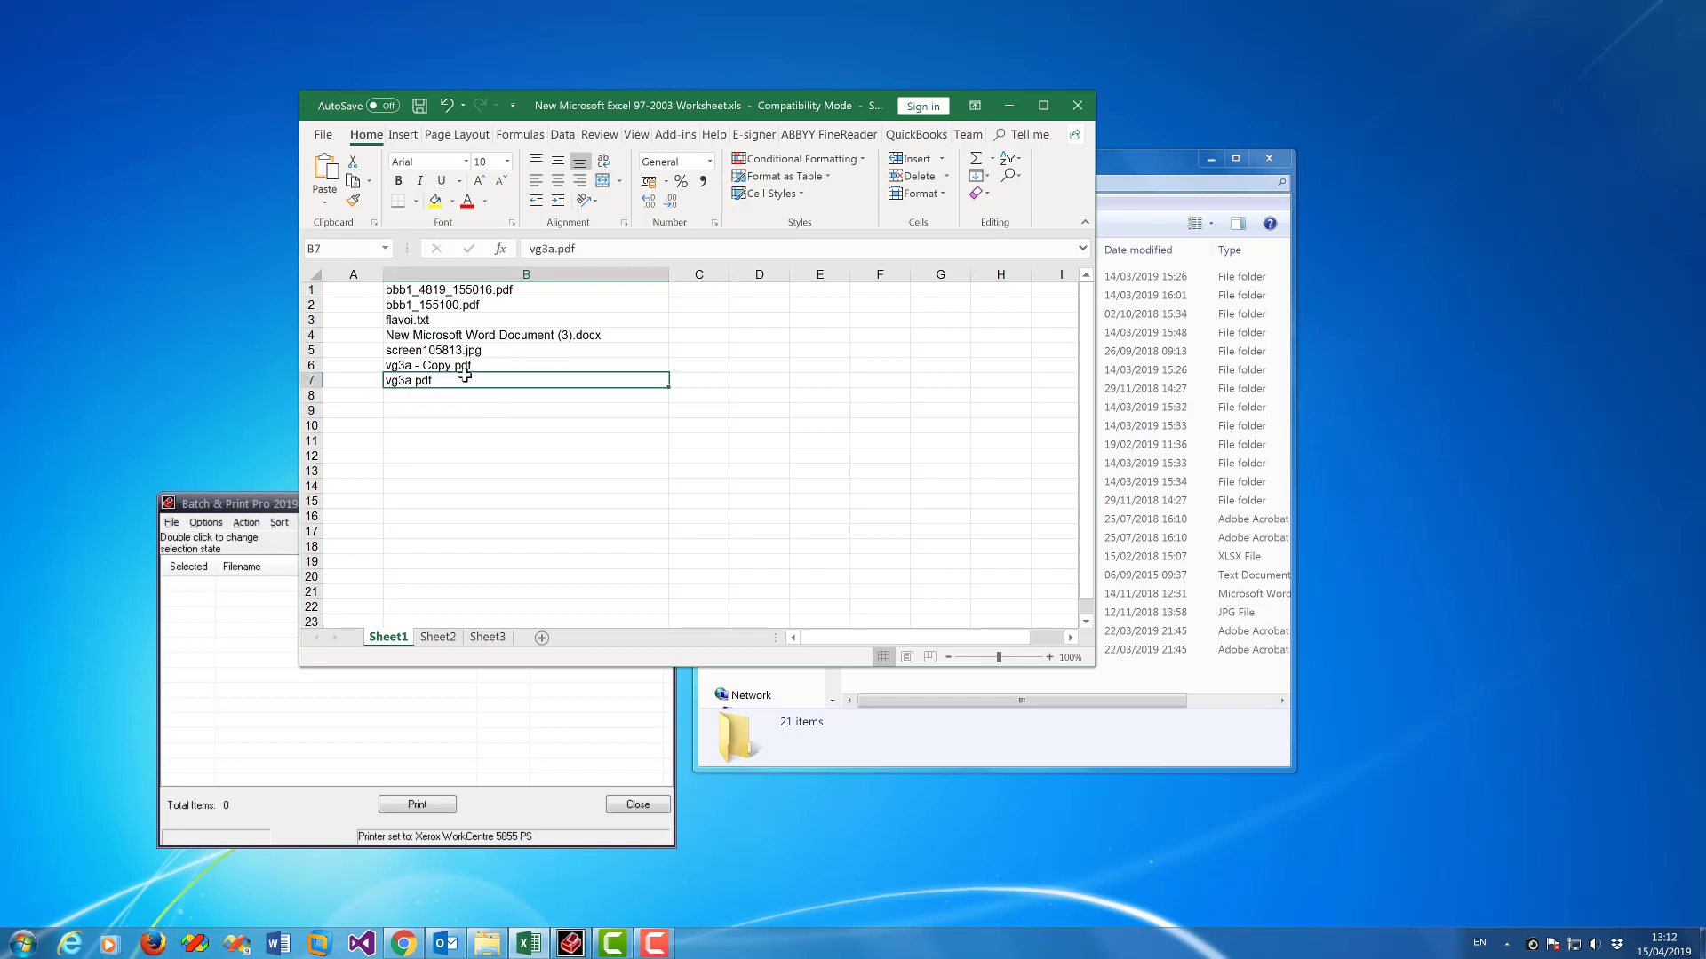
click(503, 444)
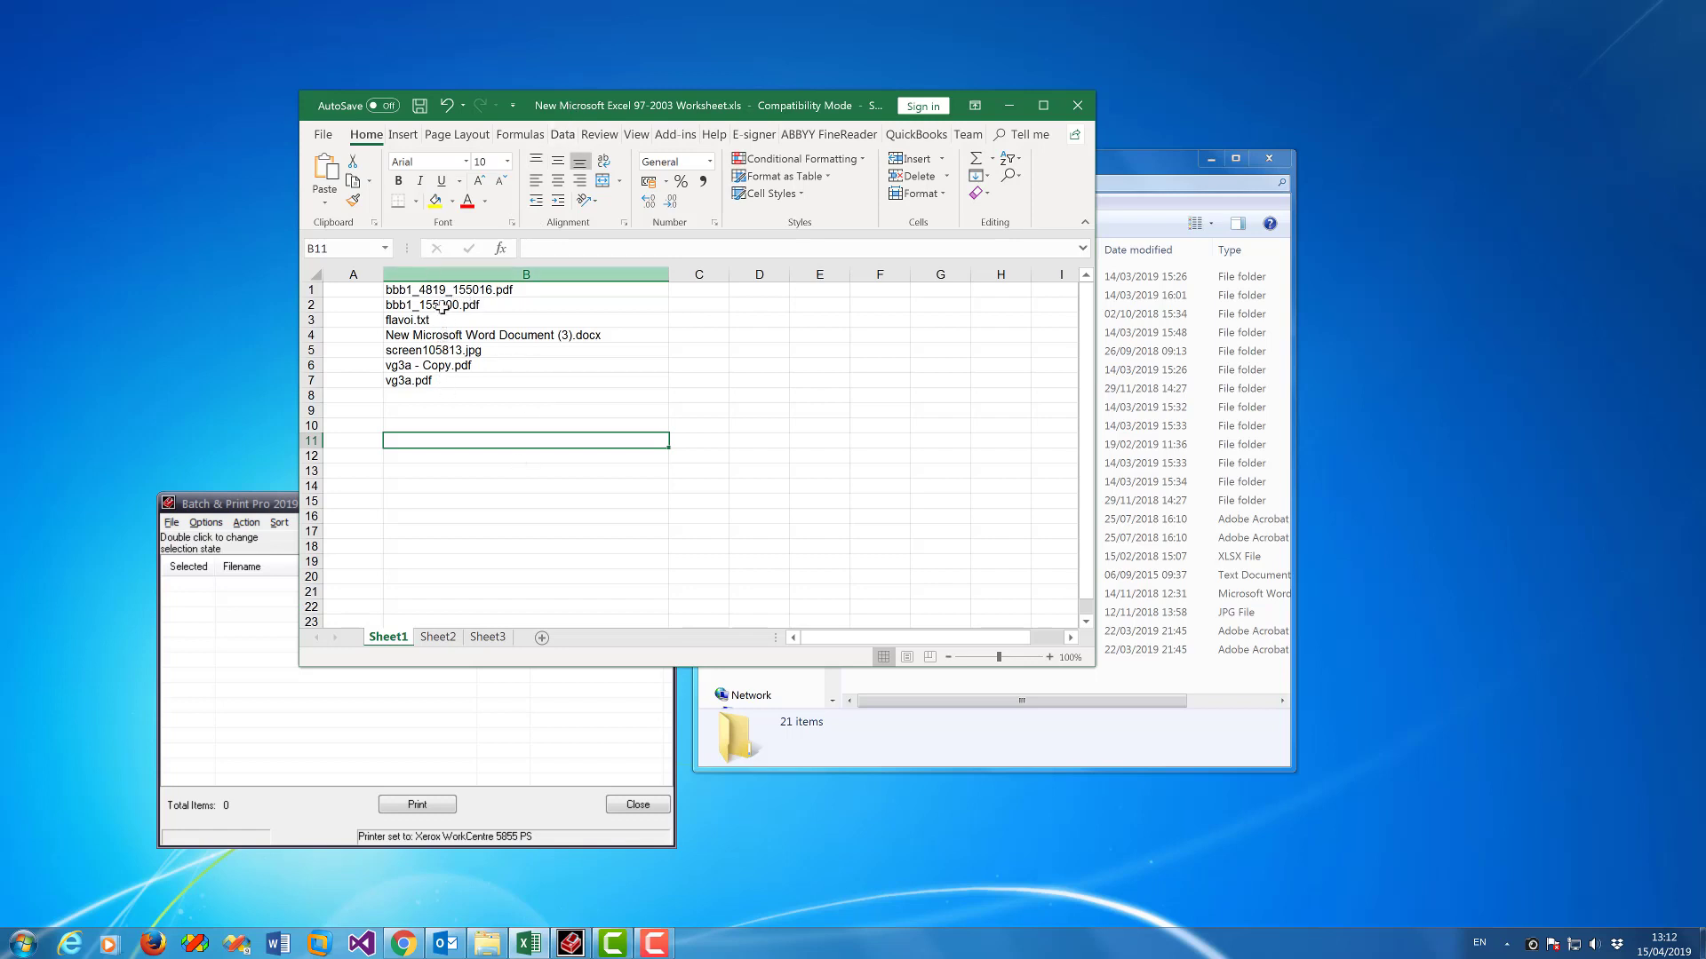
click(1148, 156)
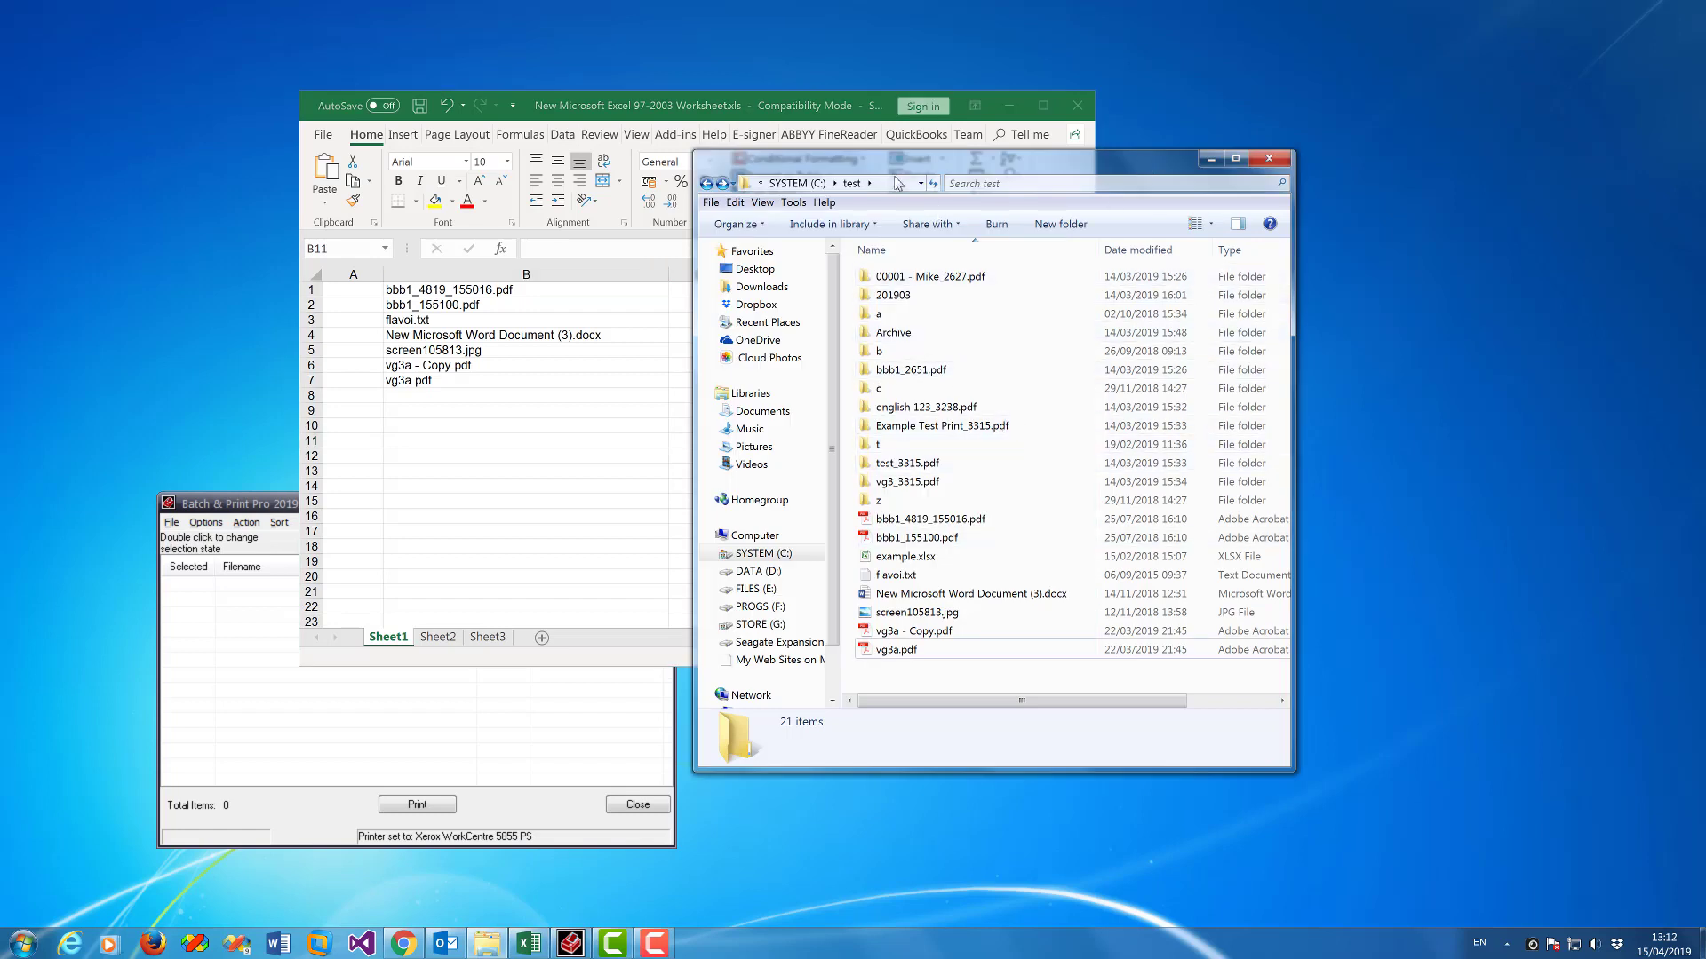
click(530, 441)
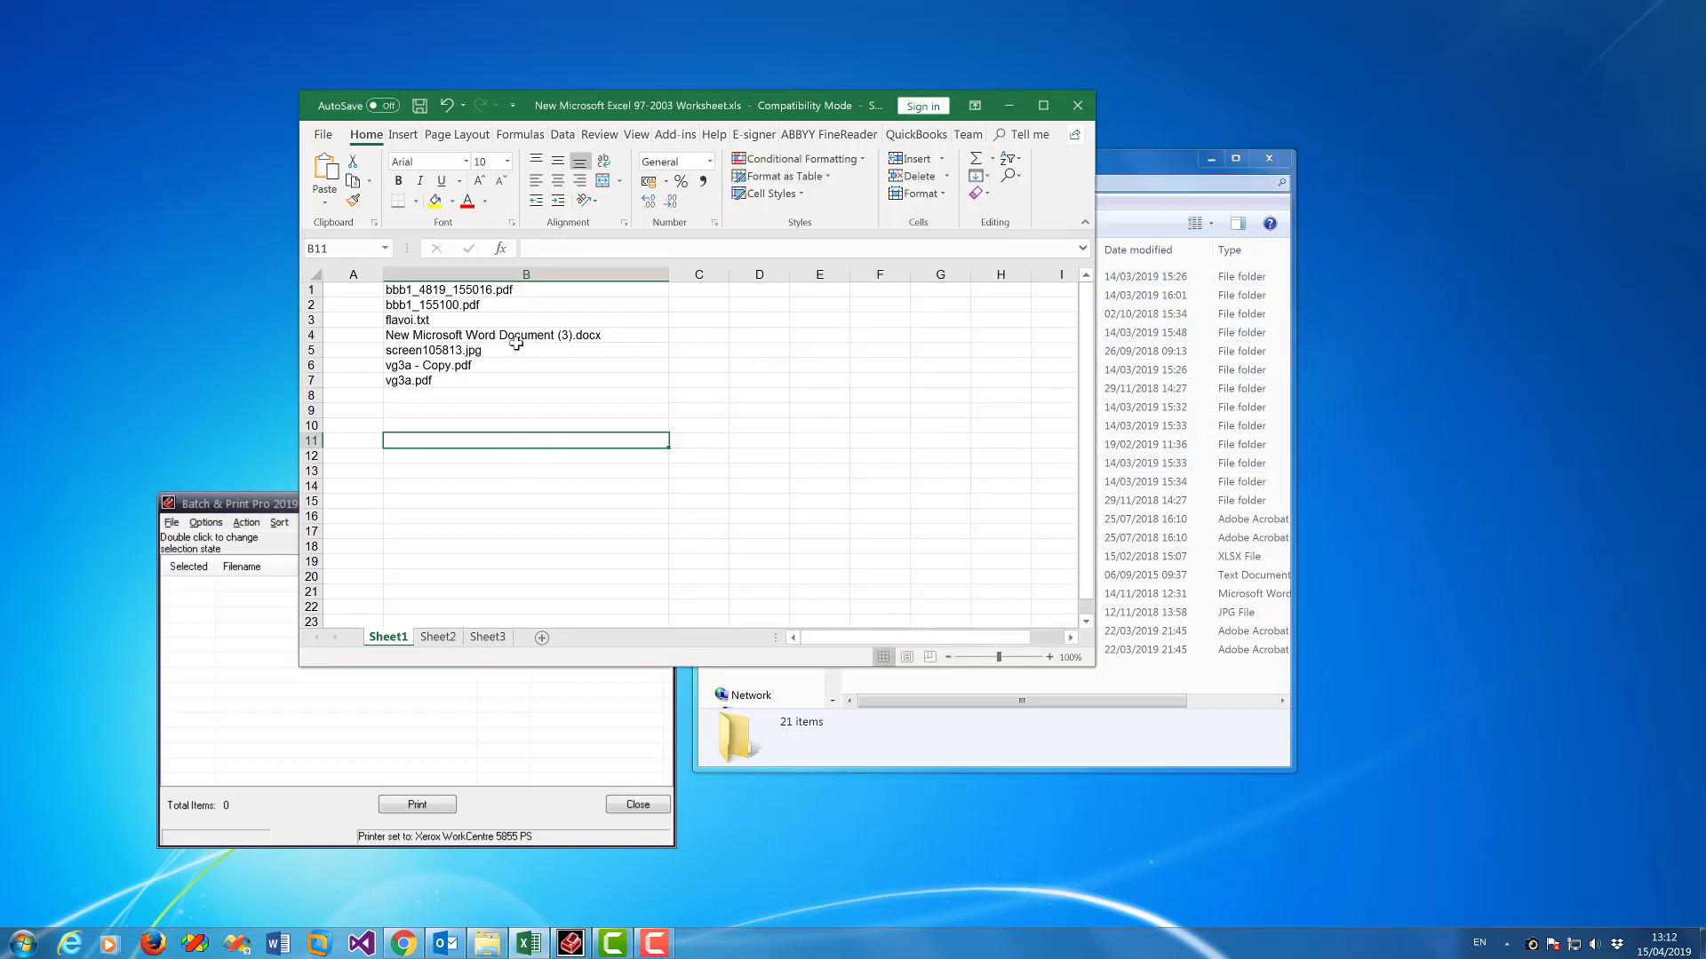
Step: Copy the whole of column B with its seven file names
click(526, 273)
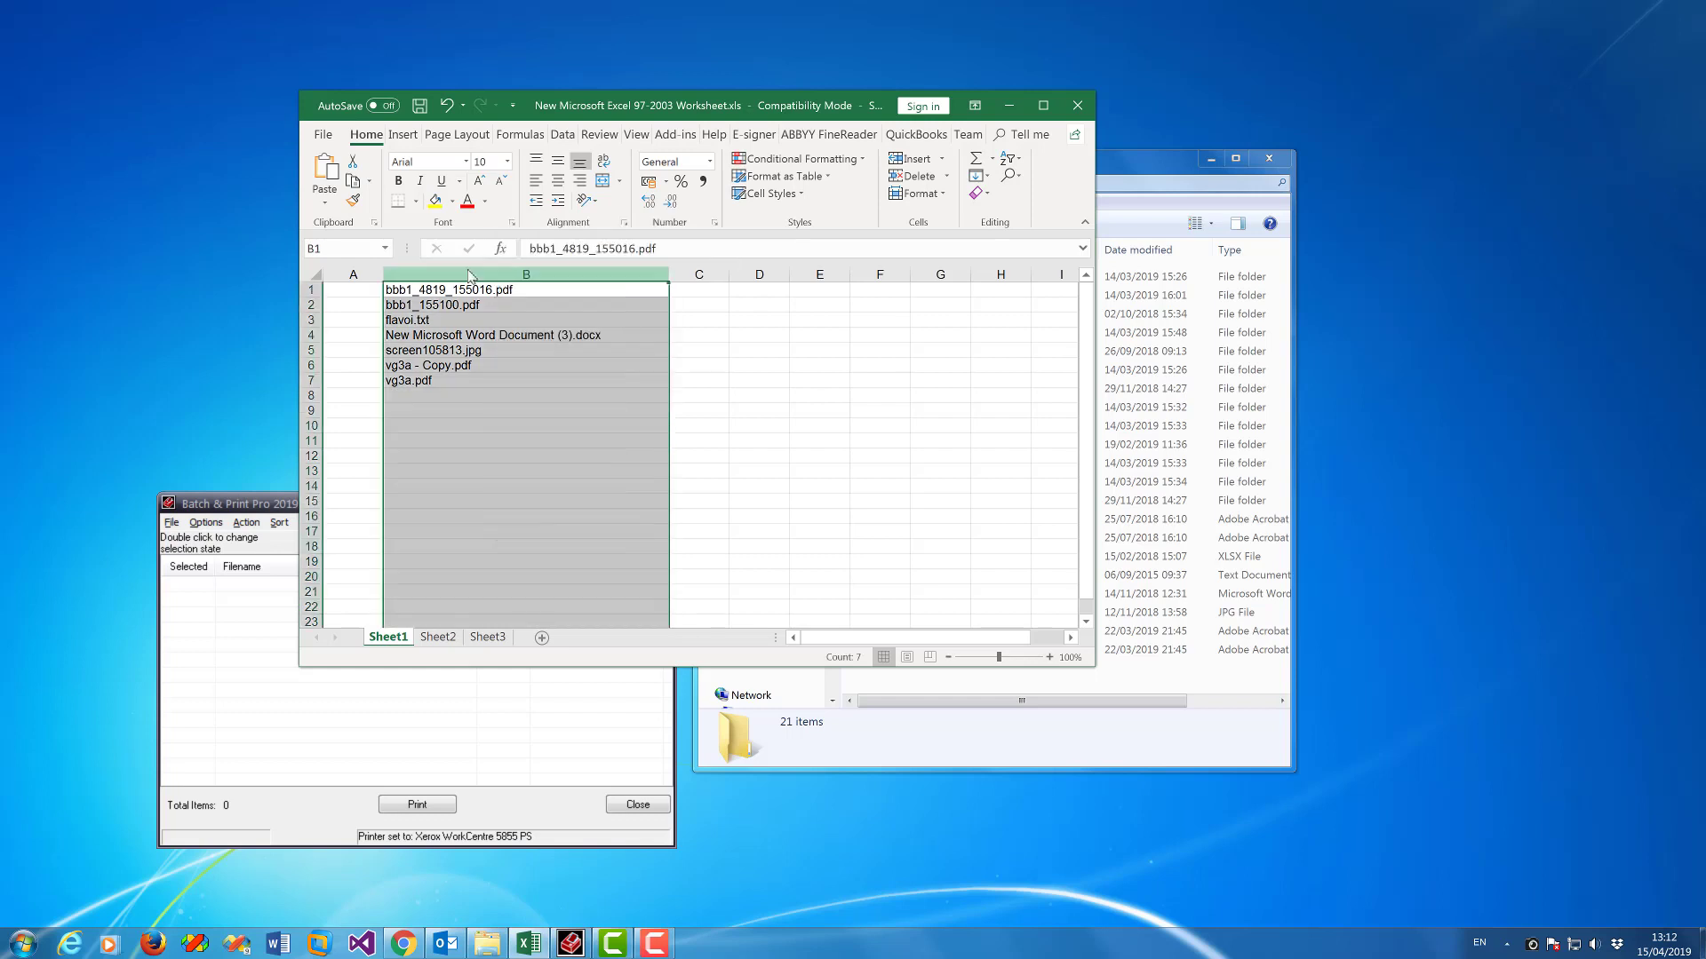
click(560, 424)
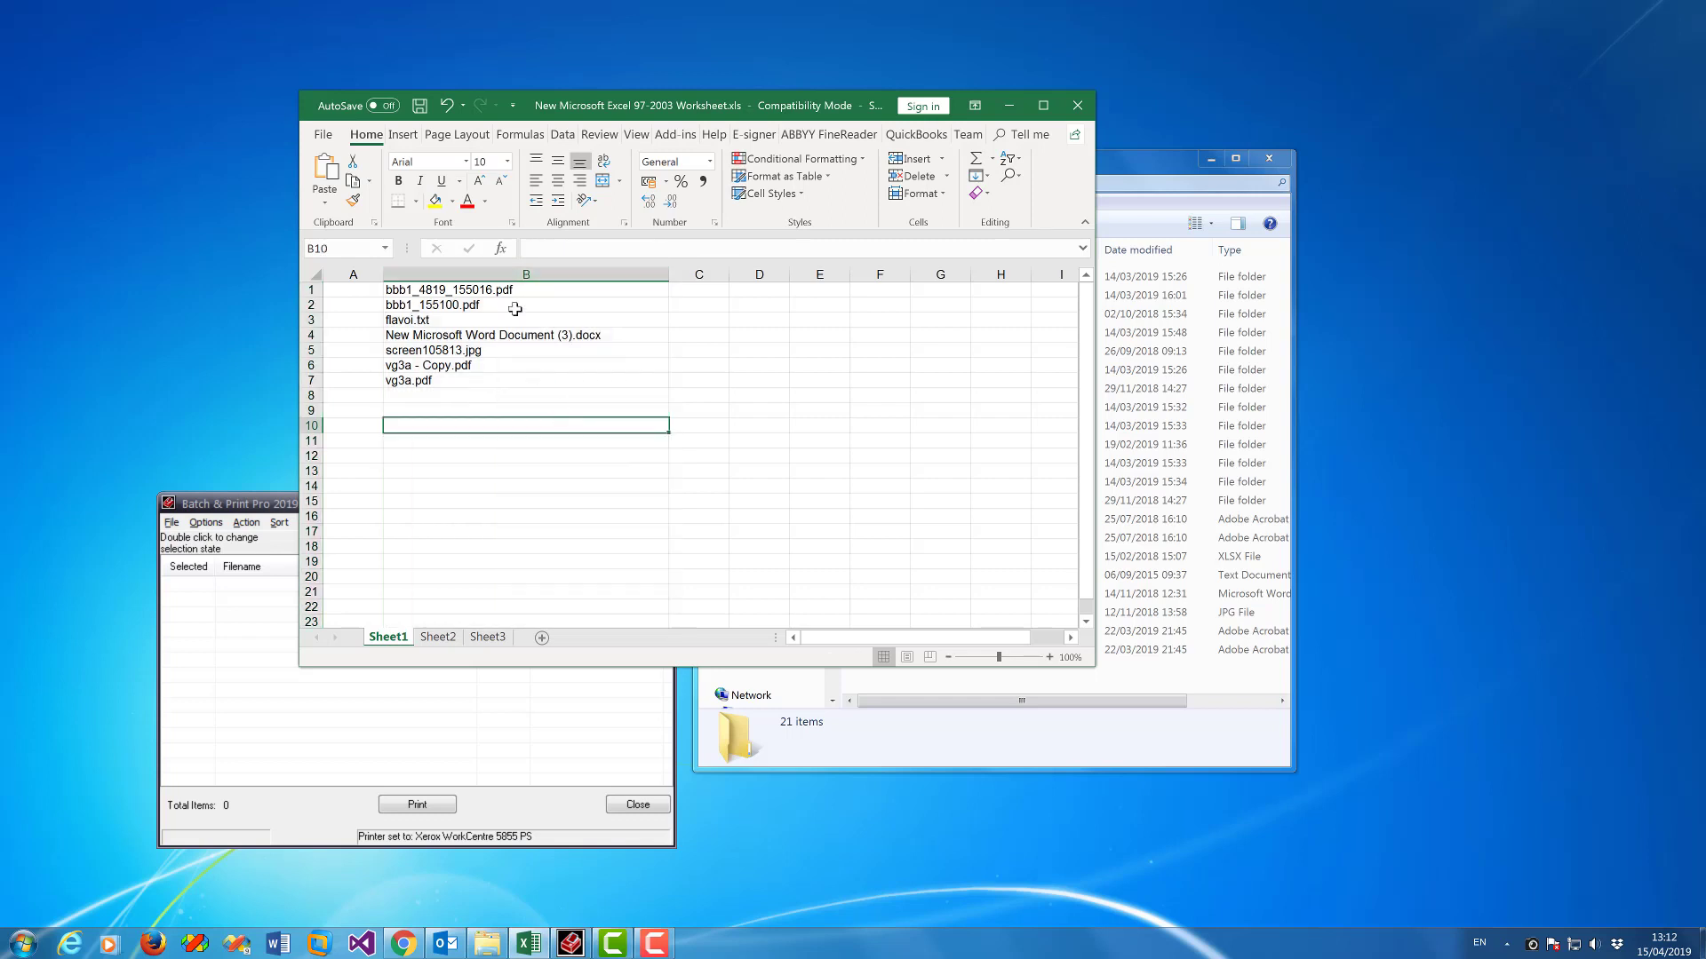
click(515, 274)
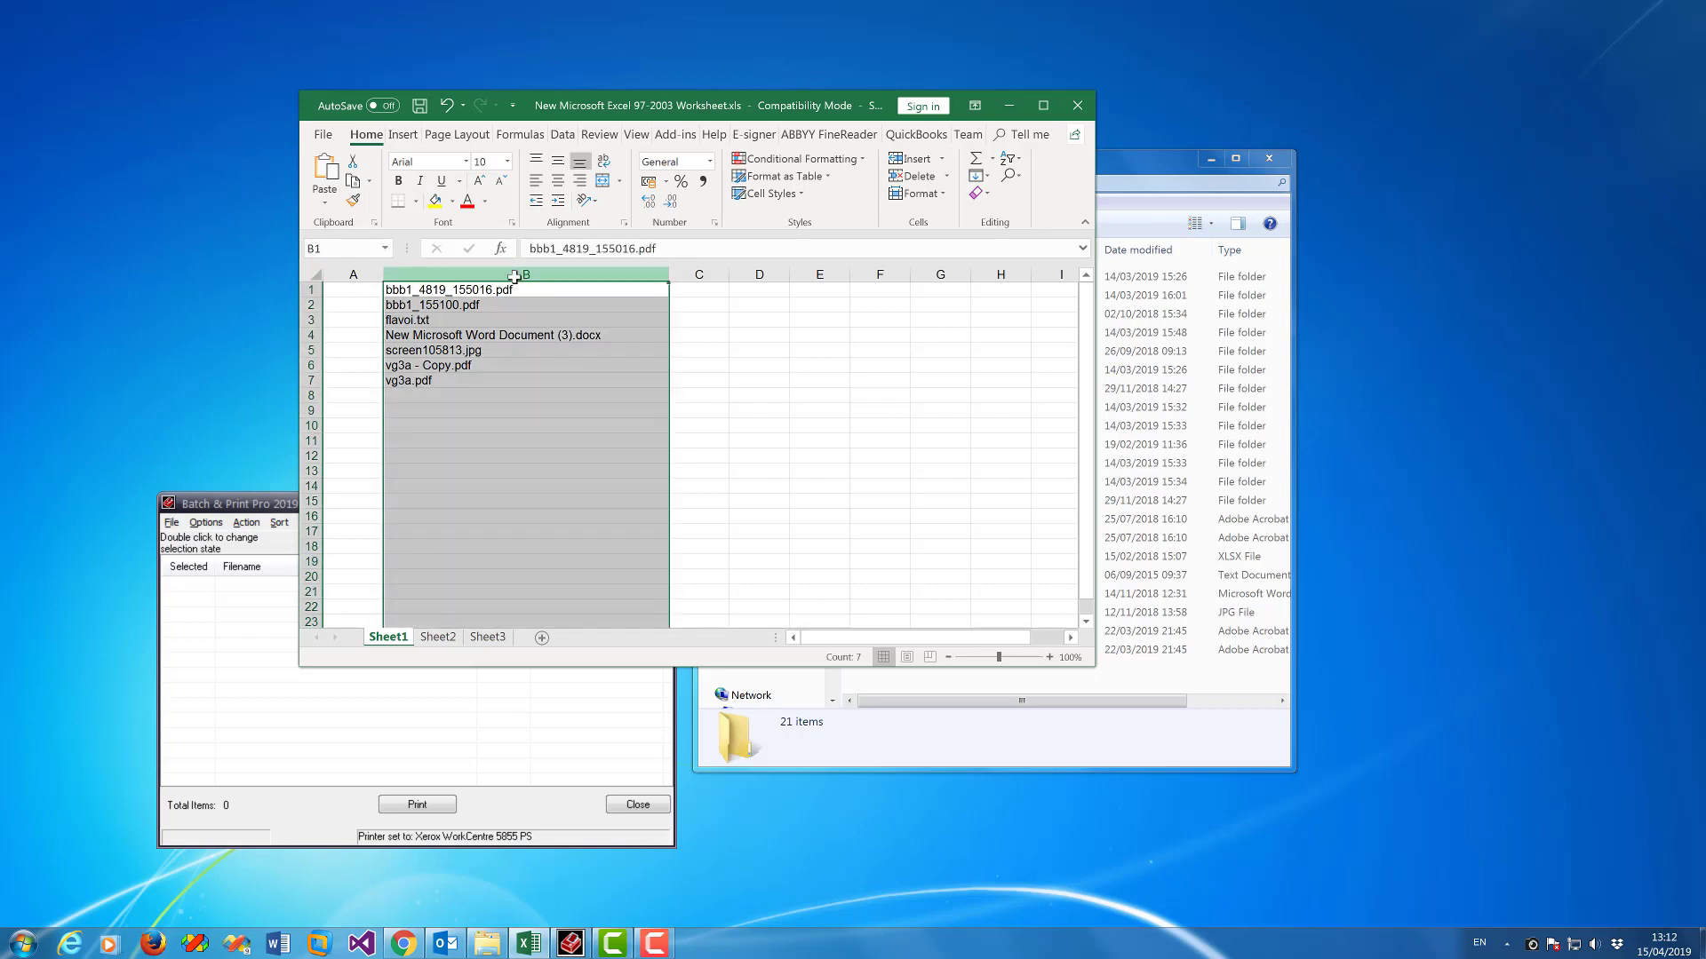
right_click(515, 275)
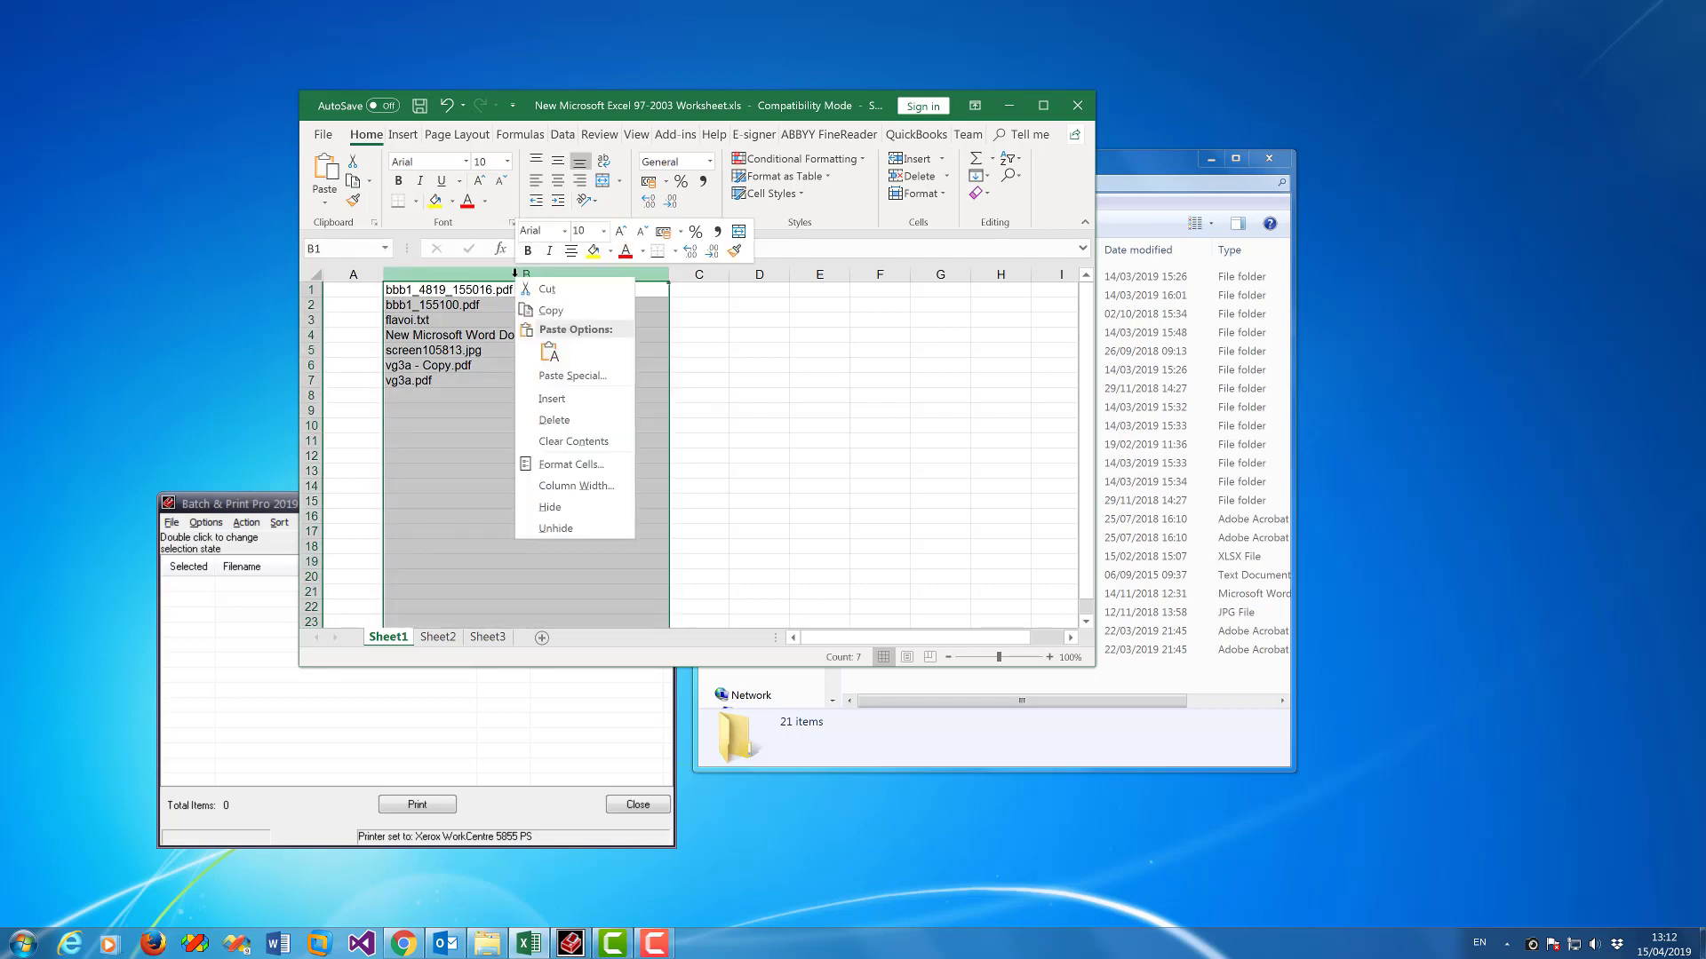
click(559, 314)
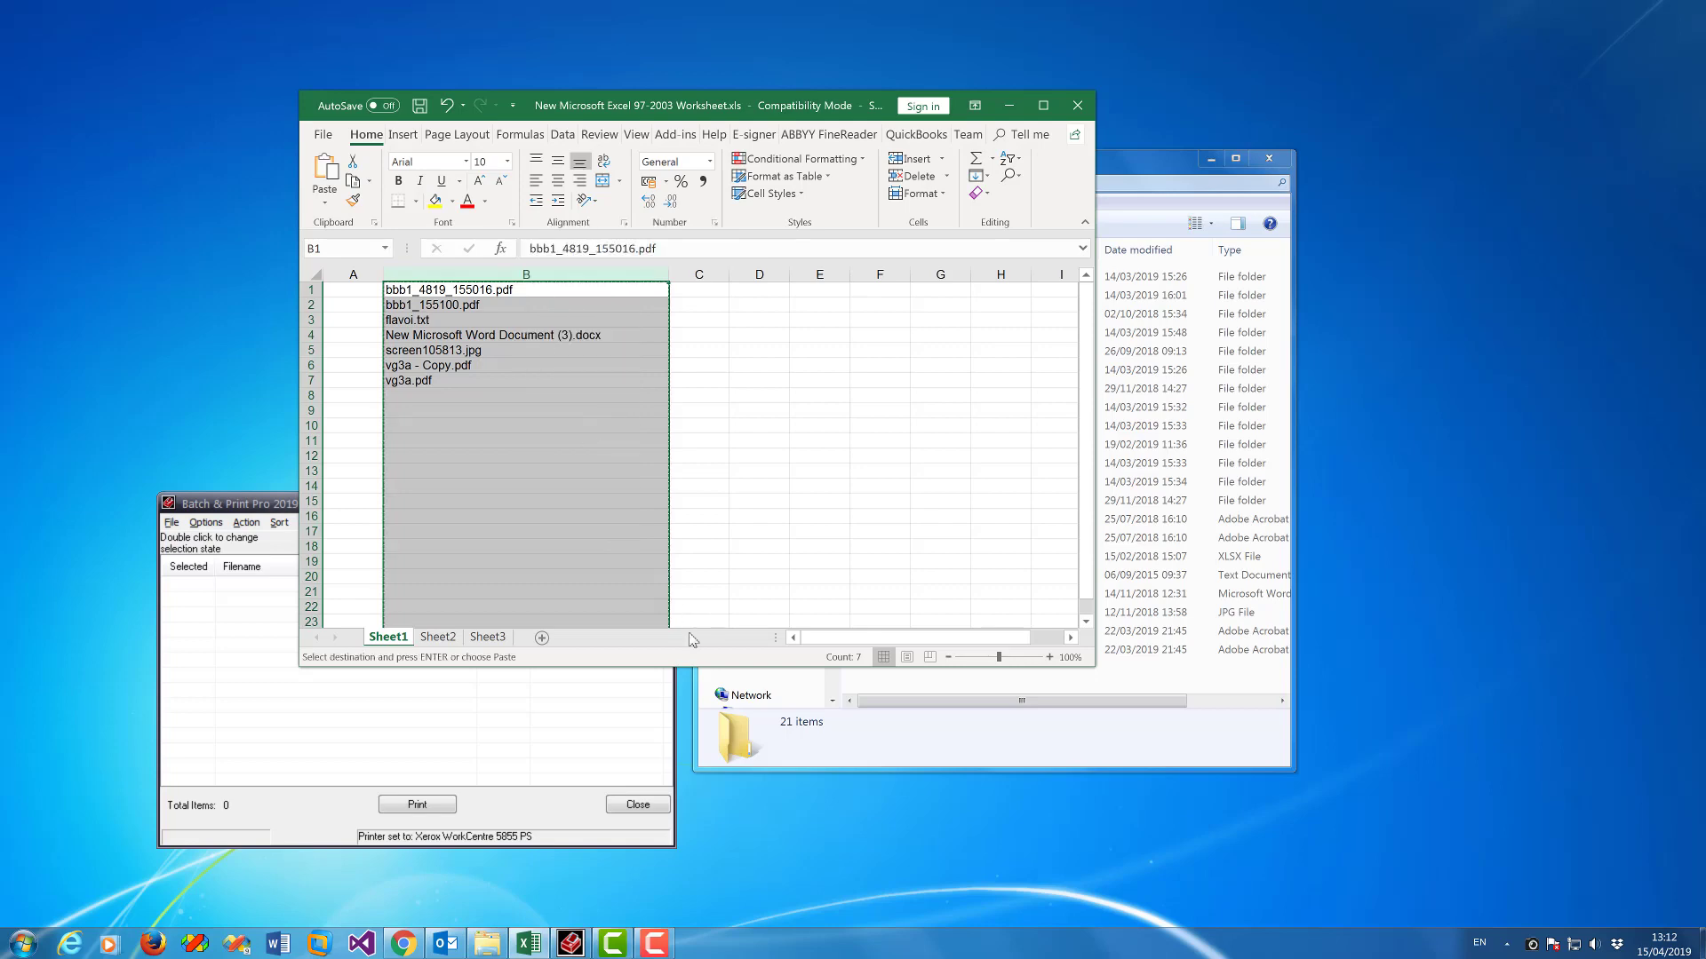
Step: Create a new text document in the test folder, keeping its default name
click(896, 765)
right_click(933, 680)
mouse_move(959, 848)
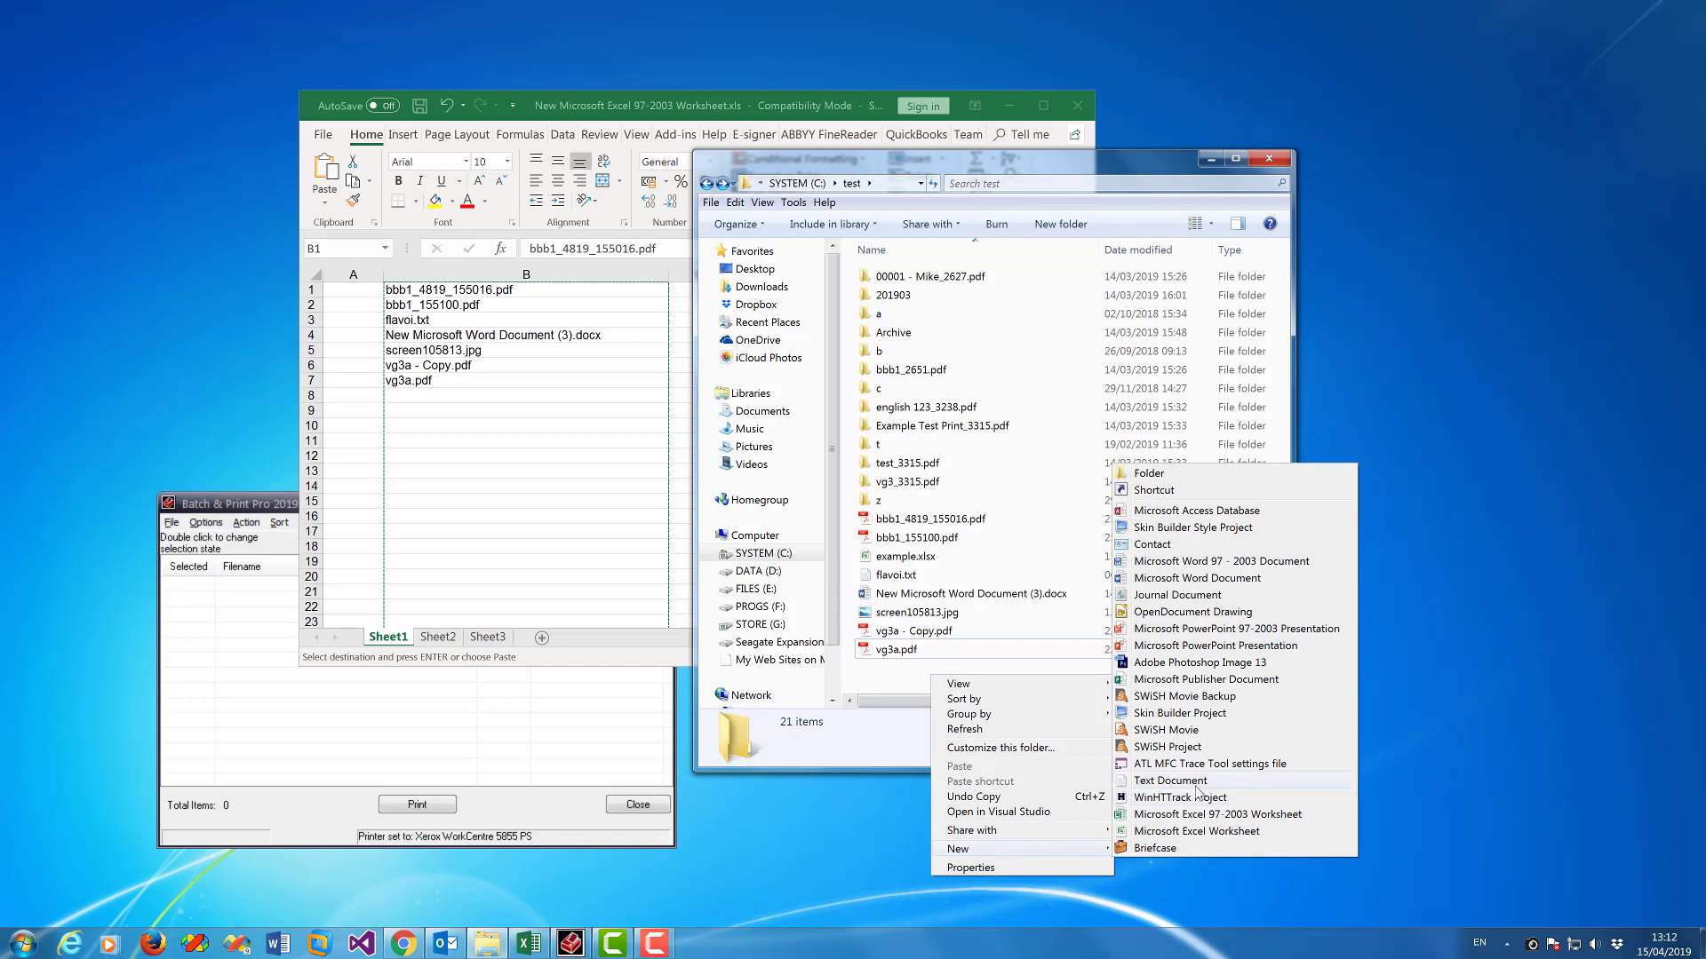
click(1170, 782)
key(Return)
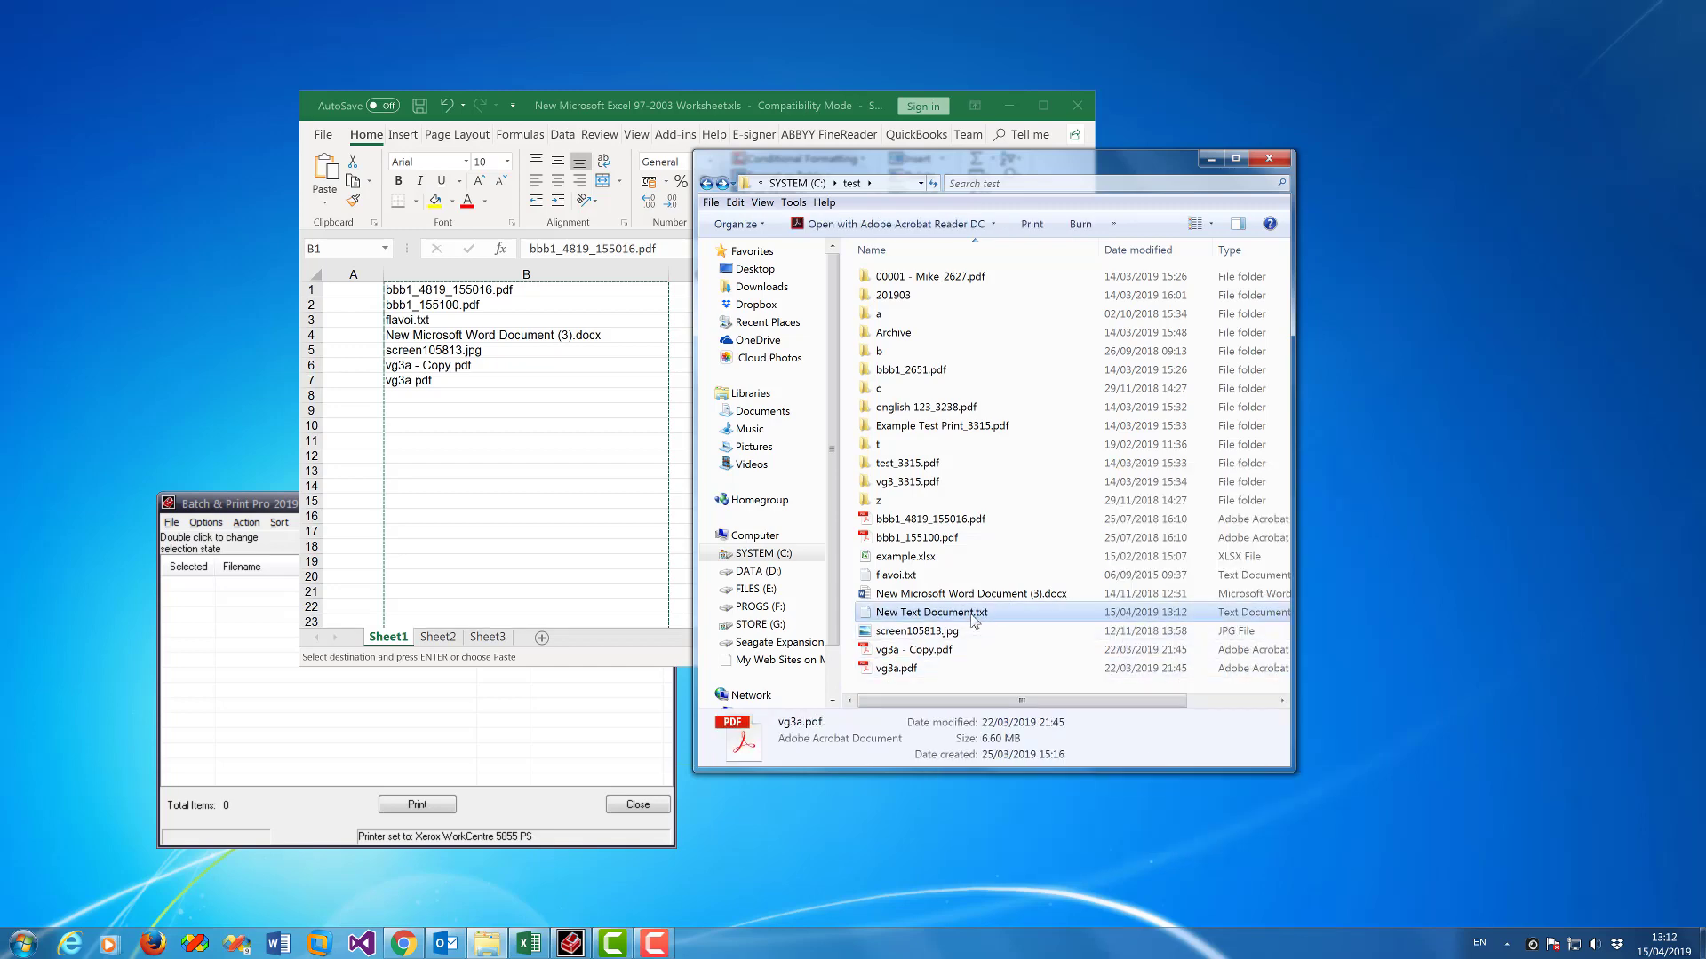
Step: Paste the seven copied file names into New Text Document.txt and save it
double_click(957, 615)
right_click(457, 485)
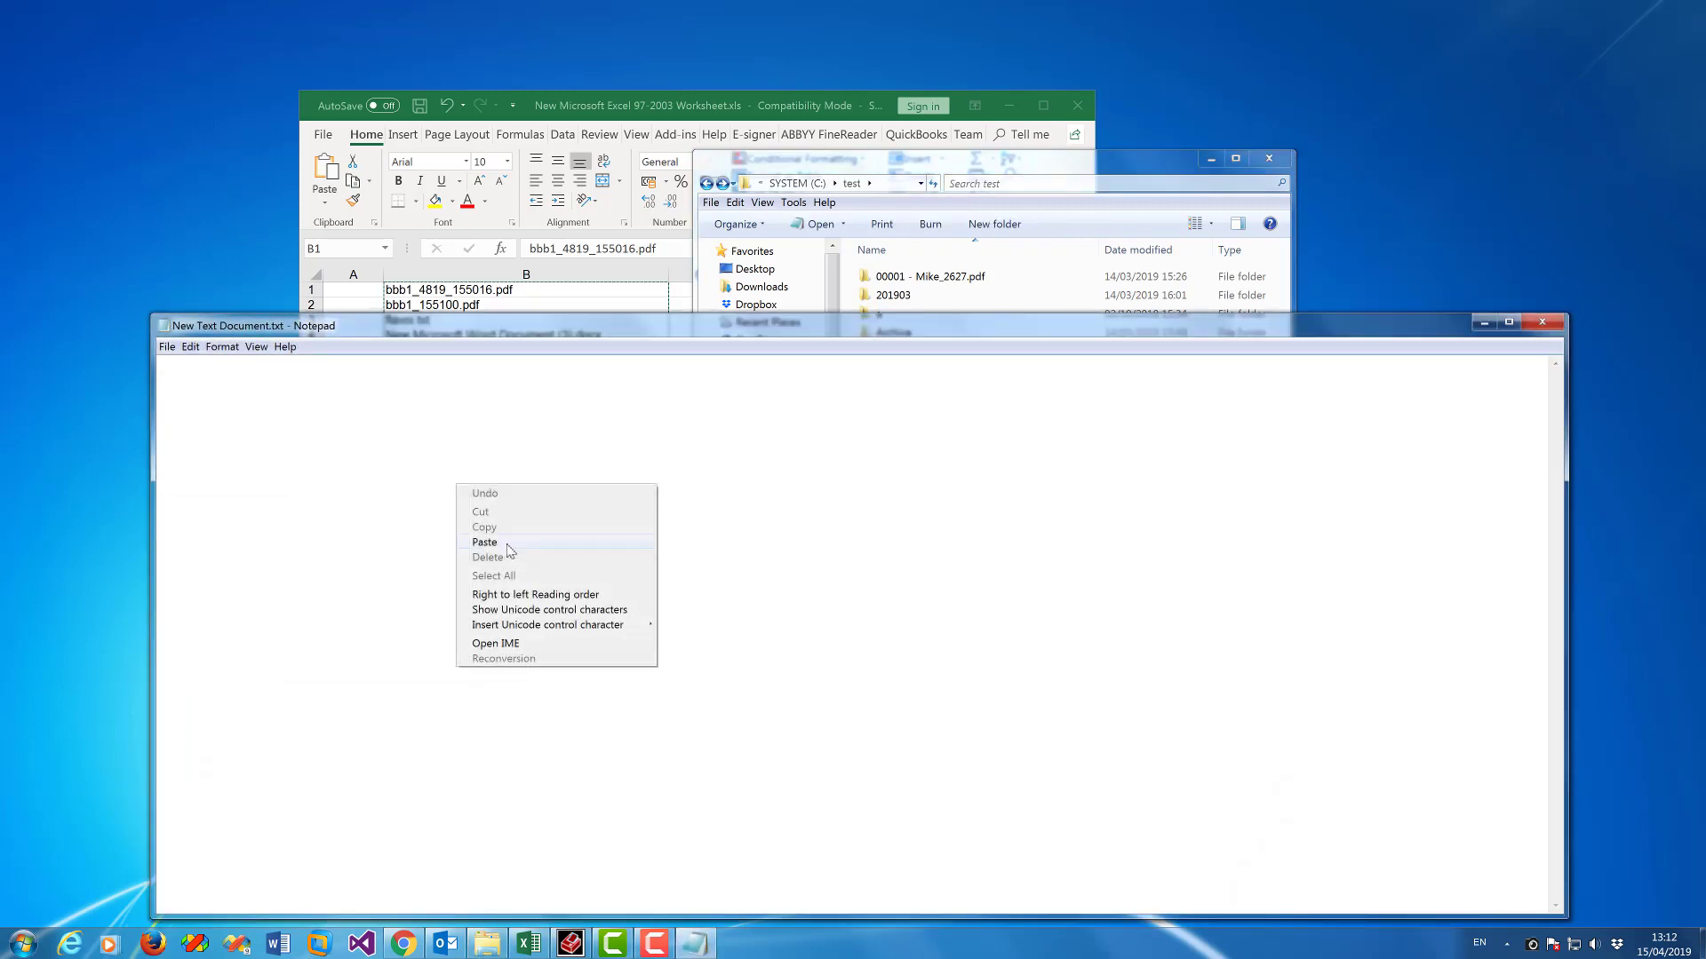
click(484, 542)
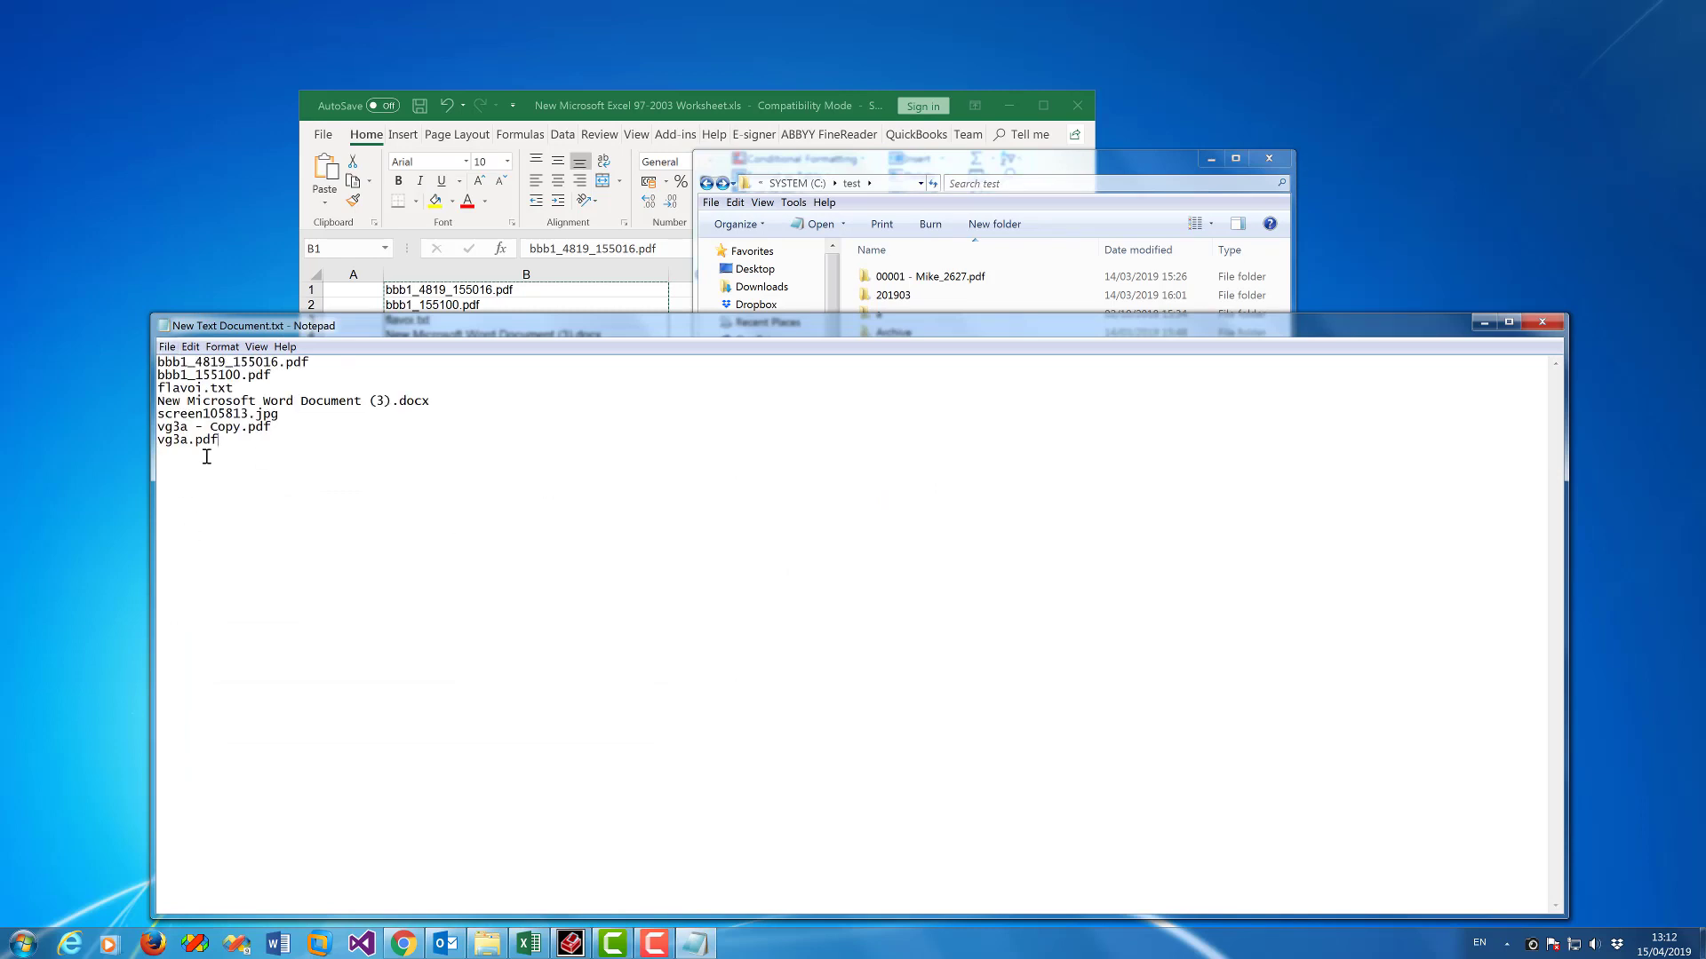
click(168, 348)
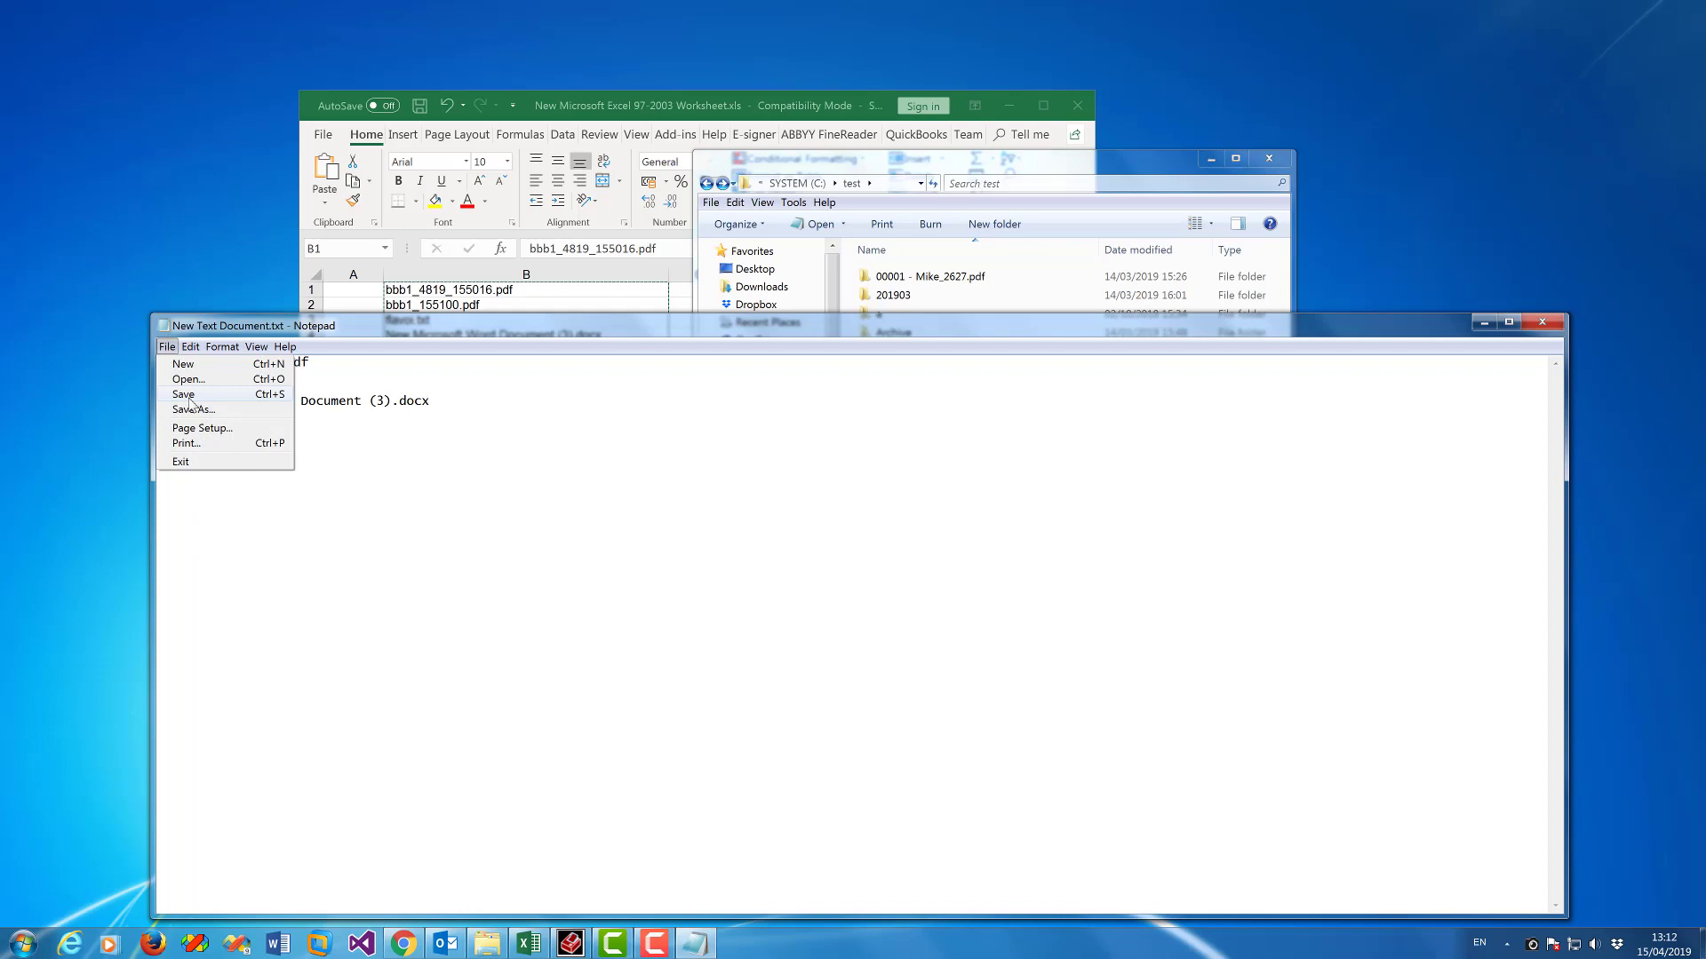
click(184, 395)
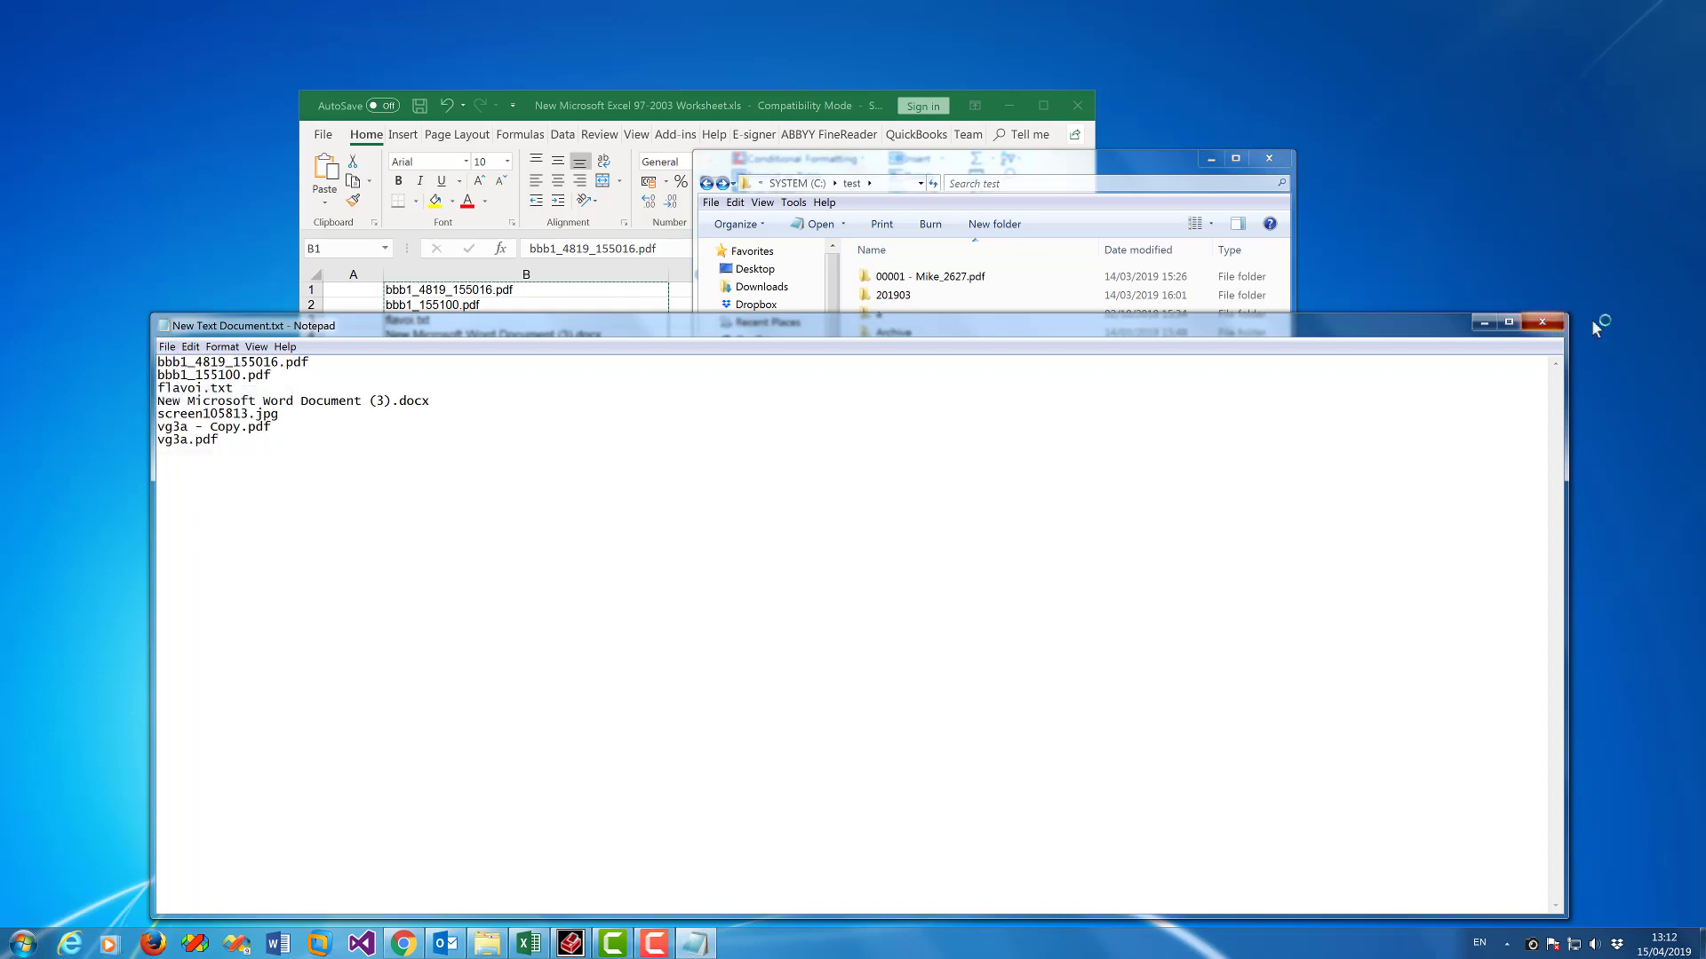
Step: Close Notepad, rename the file to New Text Document.job, and drag it into Batch & Print Pro
click(1543, 323)
click(976, 613)
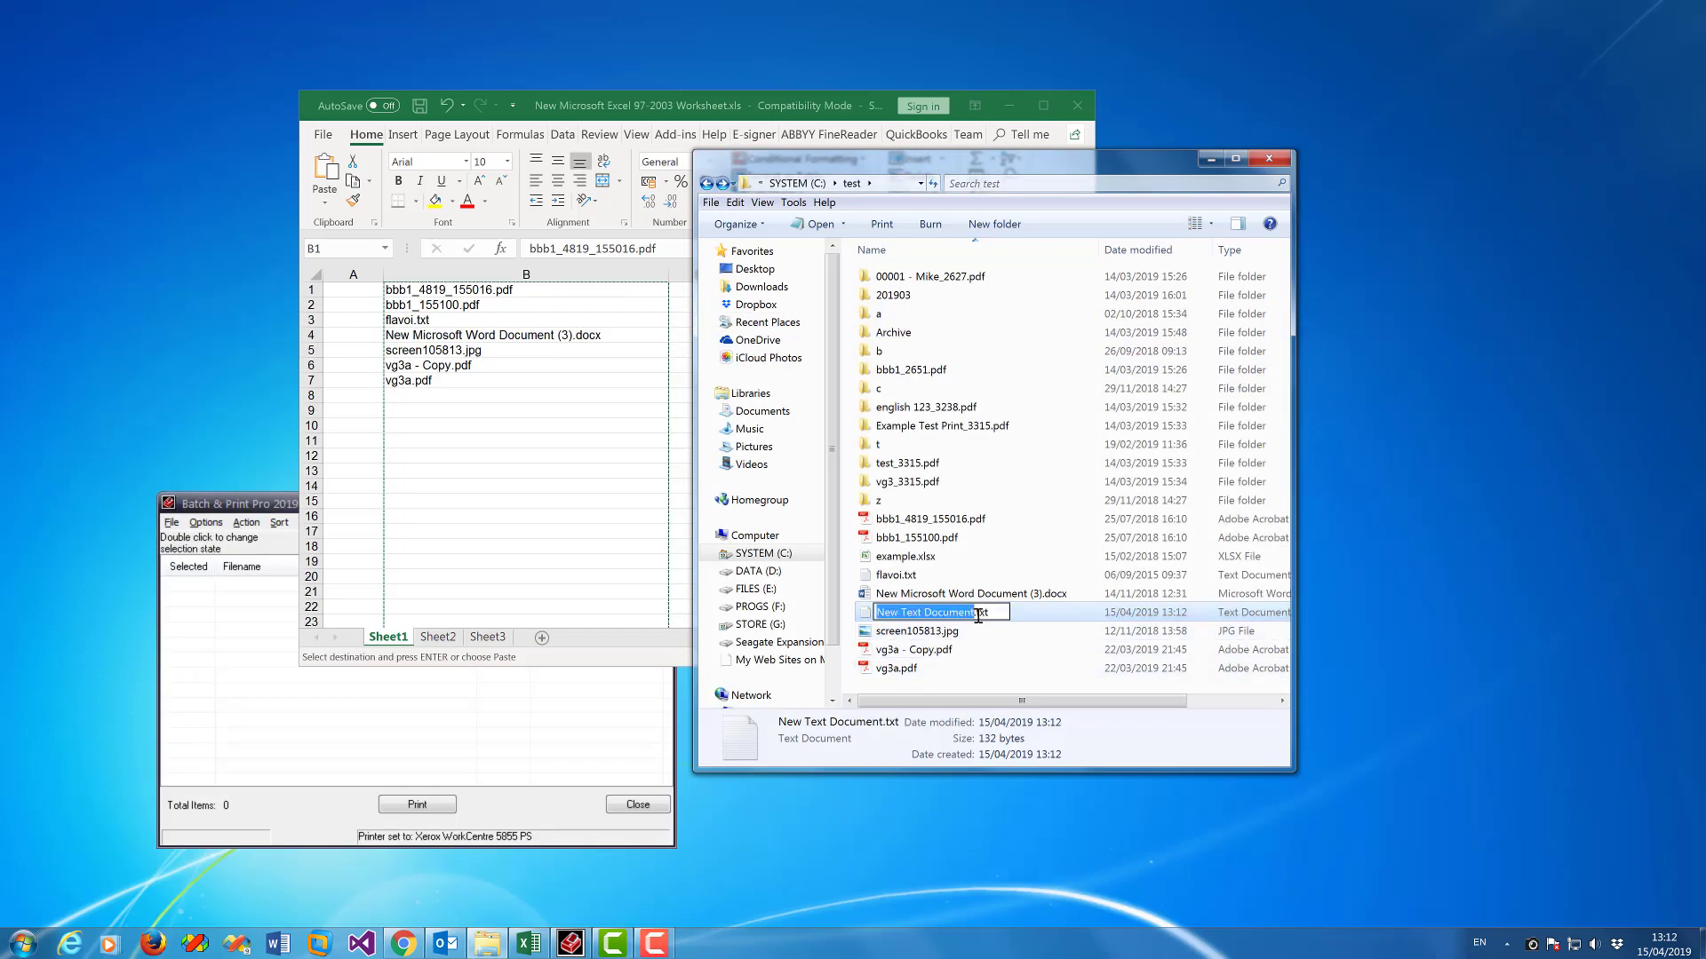
drag(979, 614, 1065, 613)
text(job)
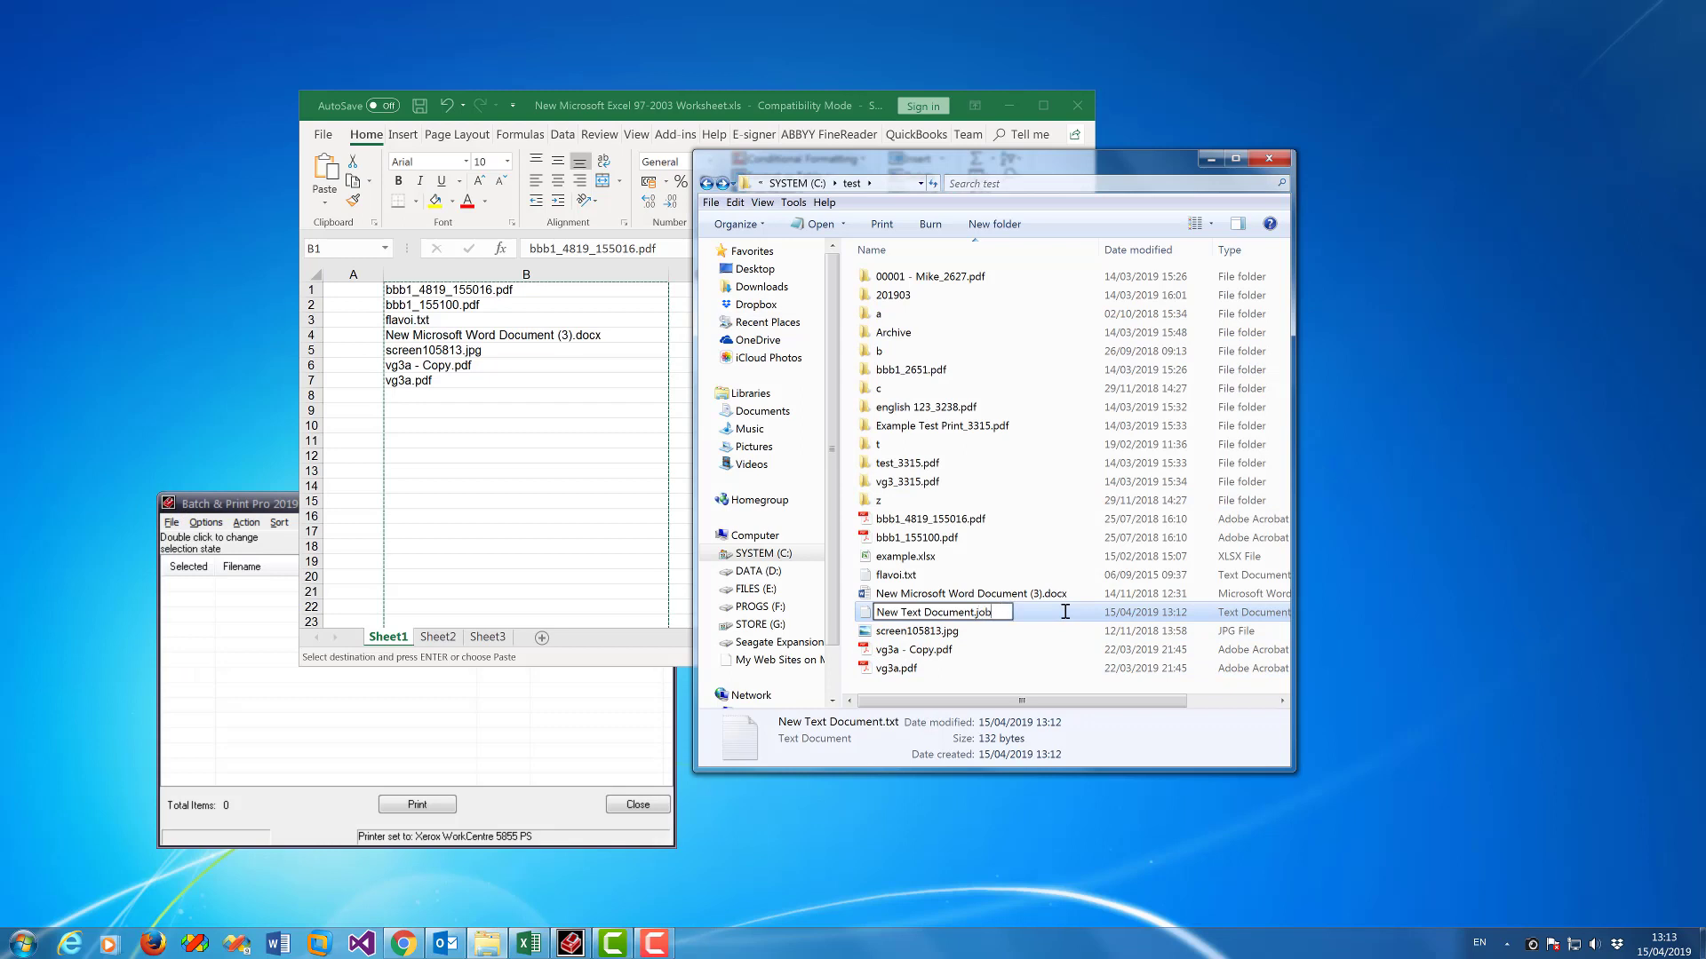
key(Return)
click(919, 485)
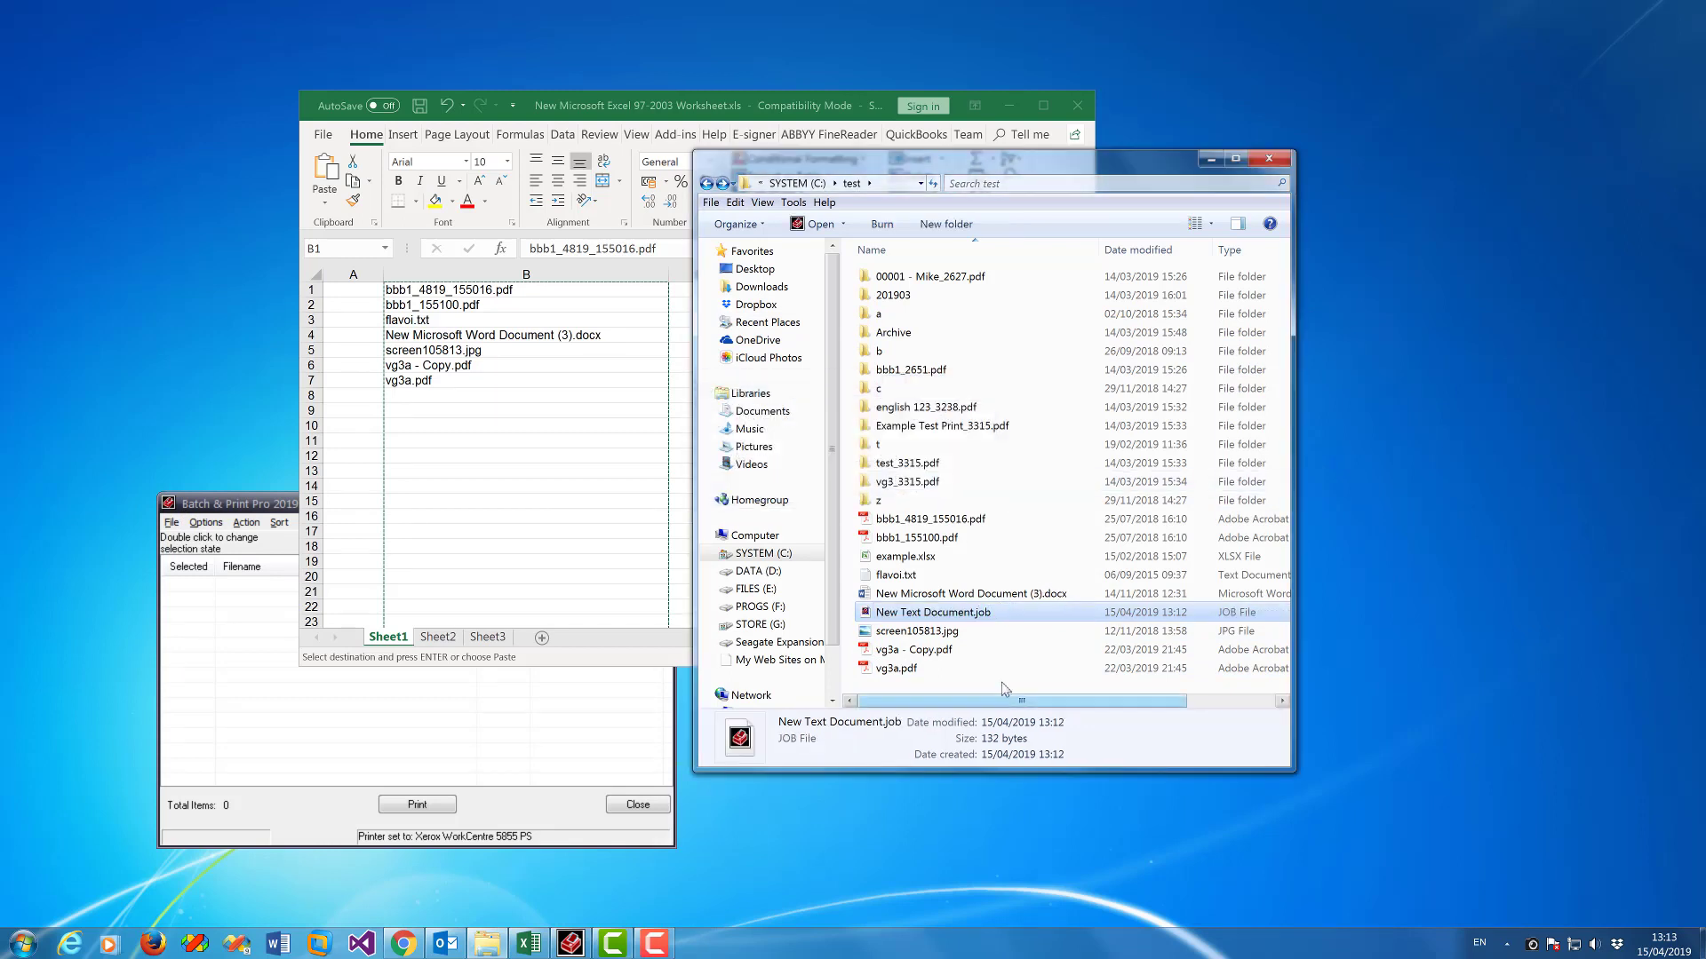
click(581, 702)
mouse_move(933, 612)
mouse_down()
mouse_move(500, 638)
mouse_move(401, 667)
mouse_up()
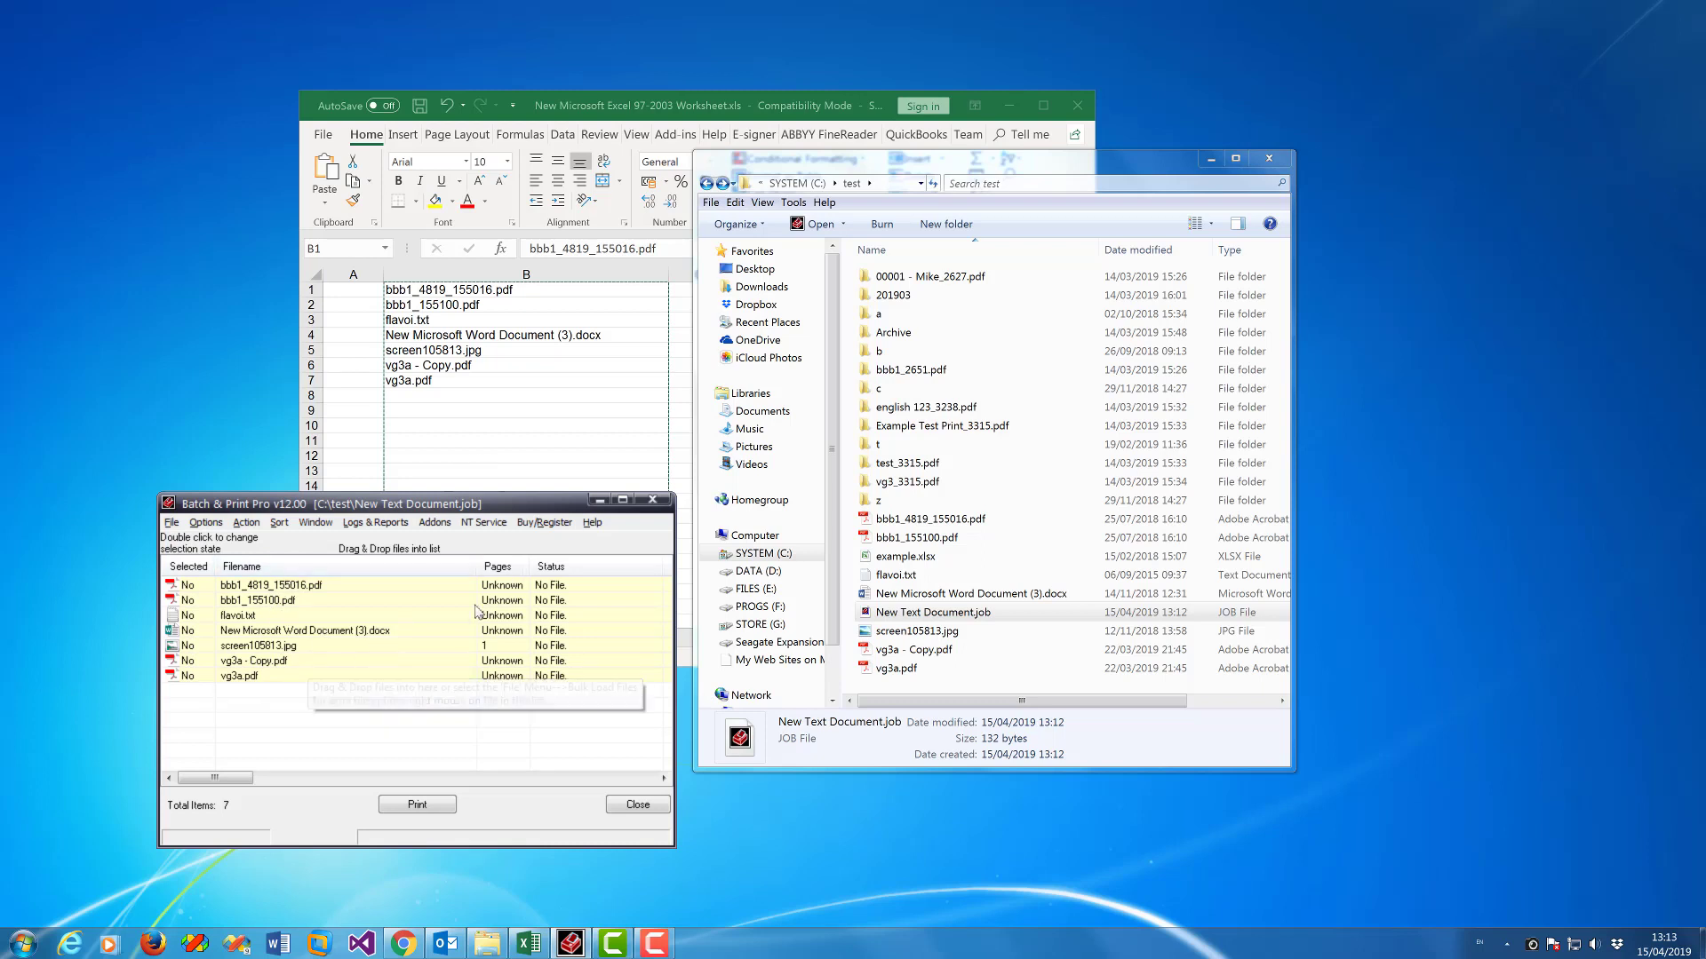
Step: Open the Action menu while the seven loaded entries show No File
click(249, 523)
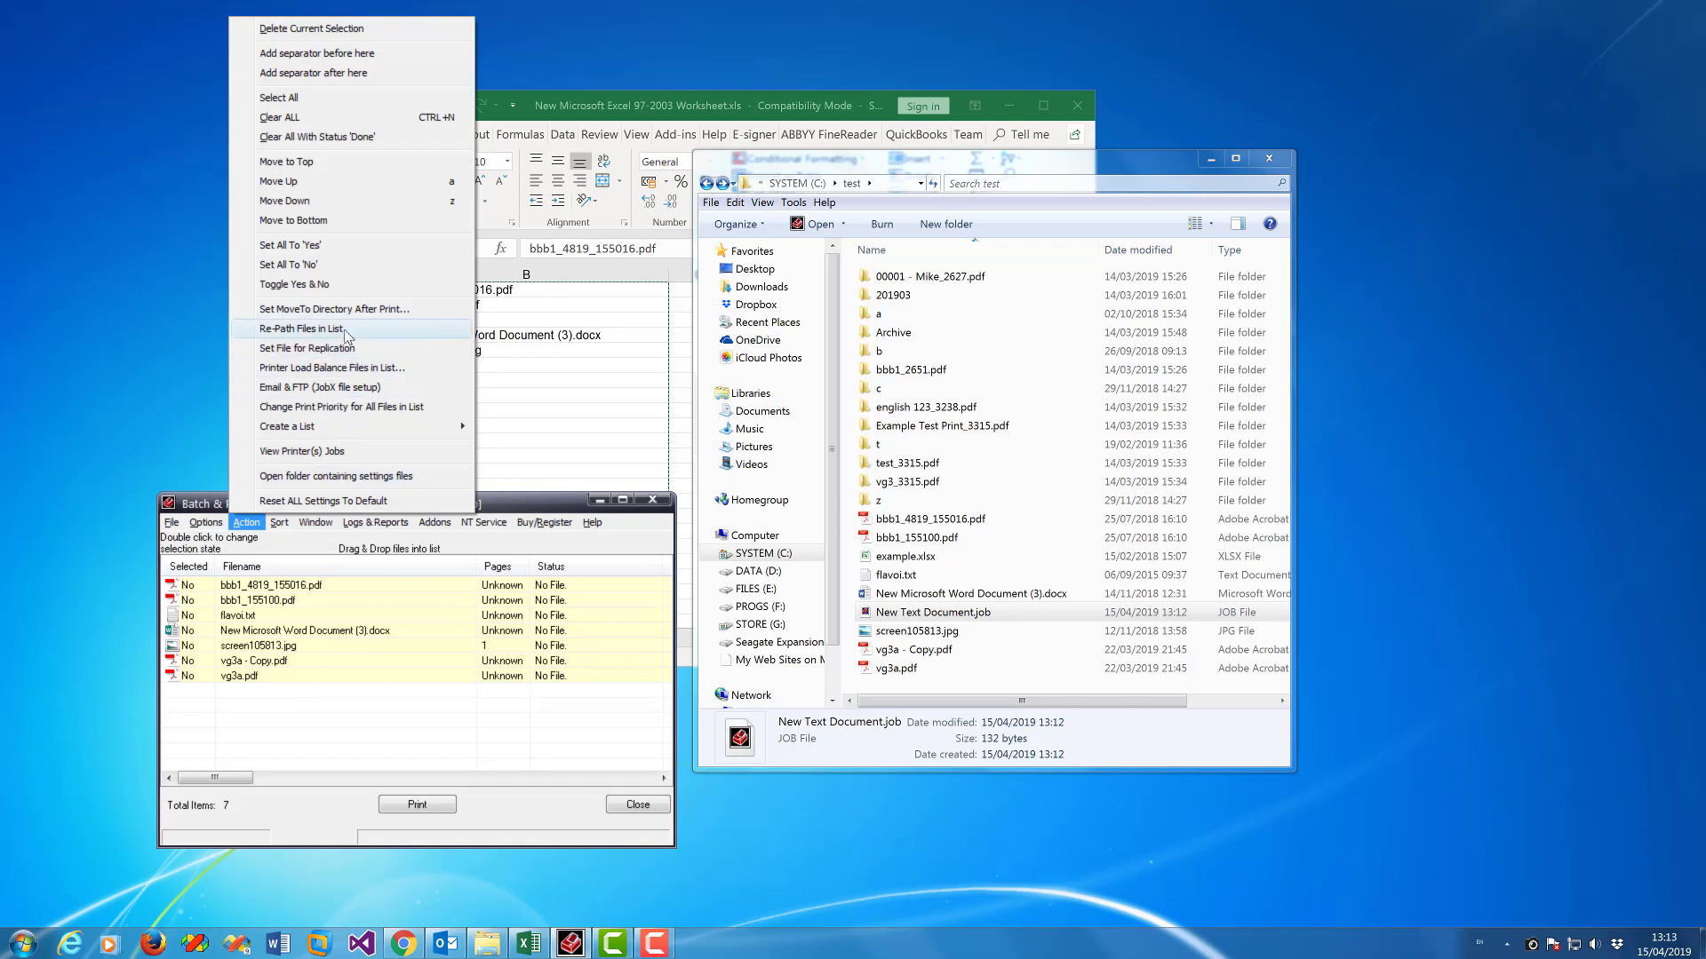
Step: Re-path all seven listed files to C:\test so each shows Yes and Ready
key(Return)
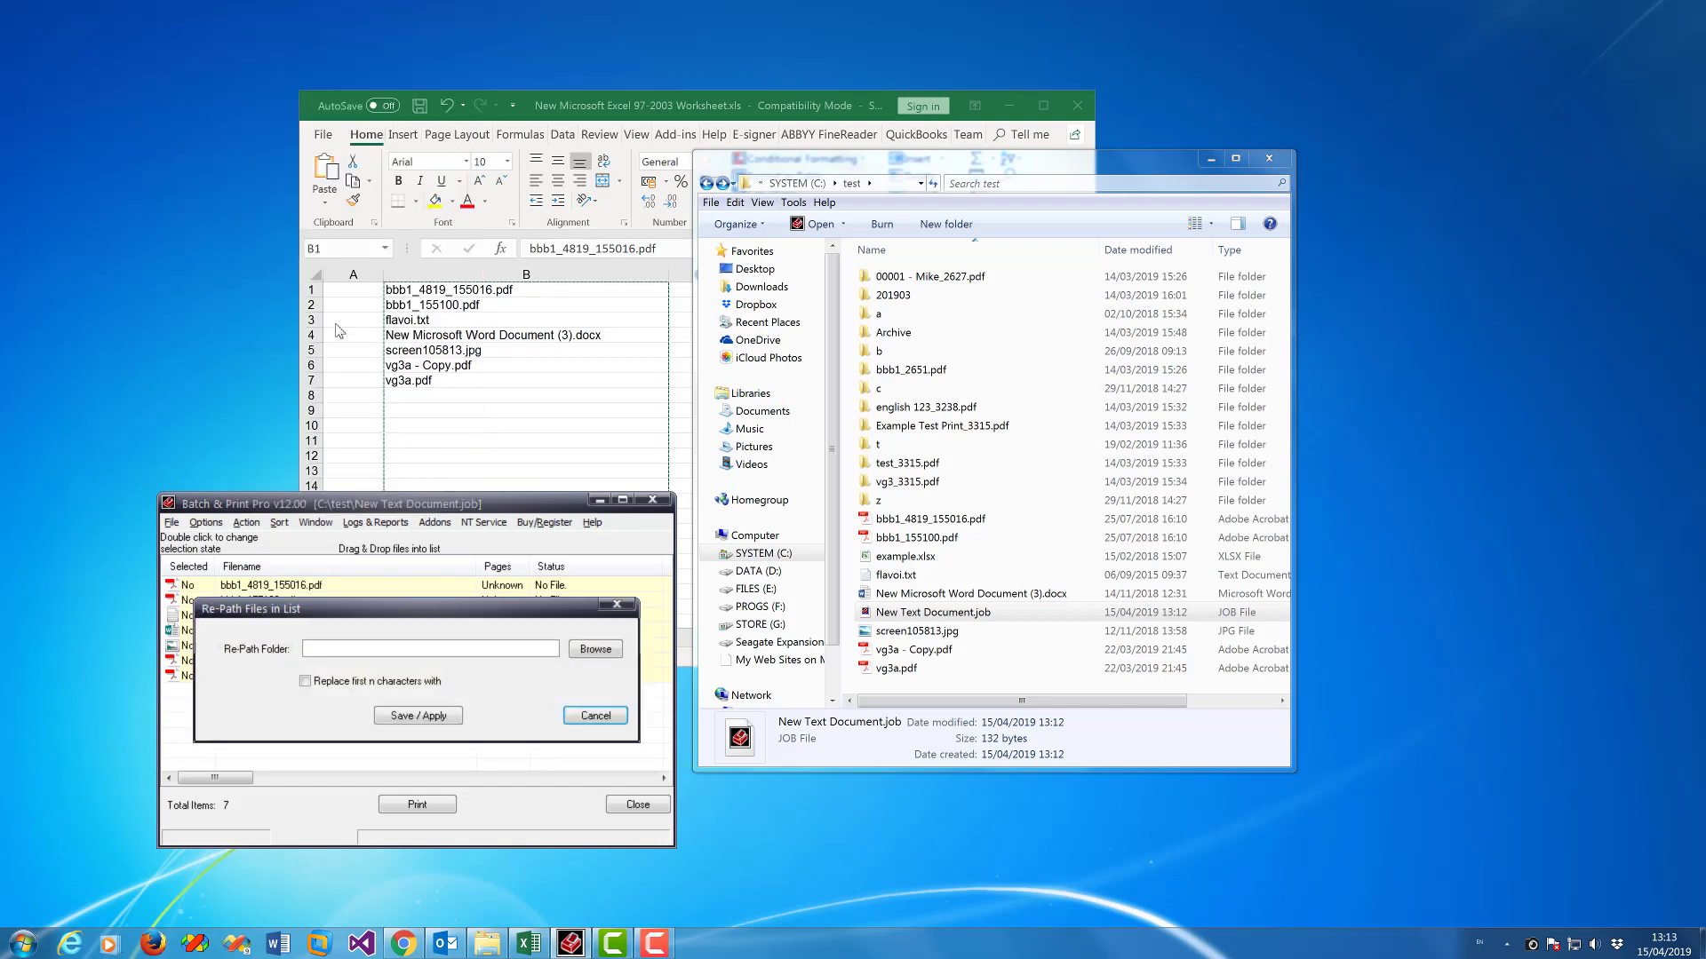
click(891, 184)
click(380, 648)
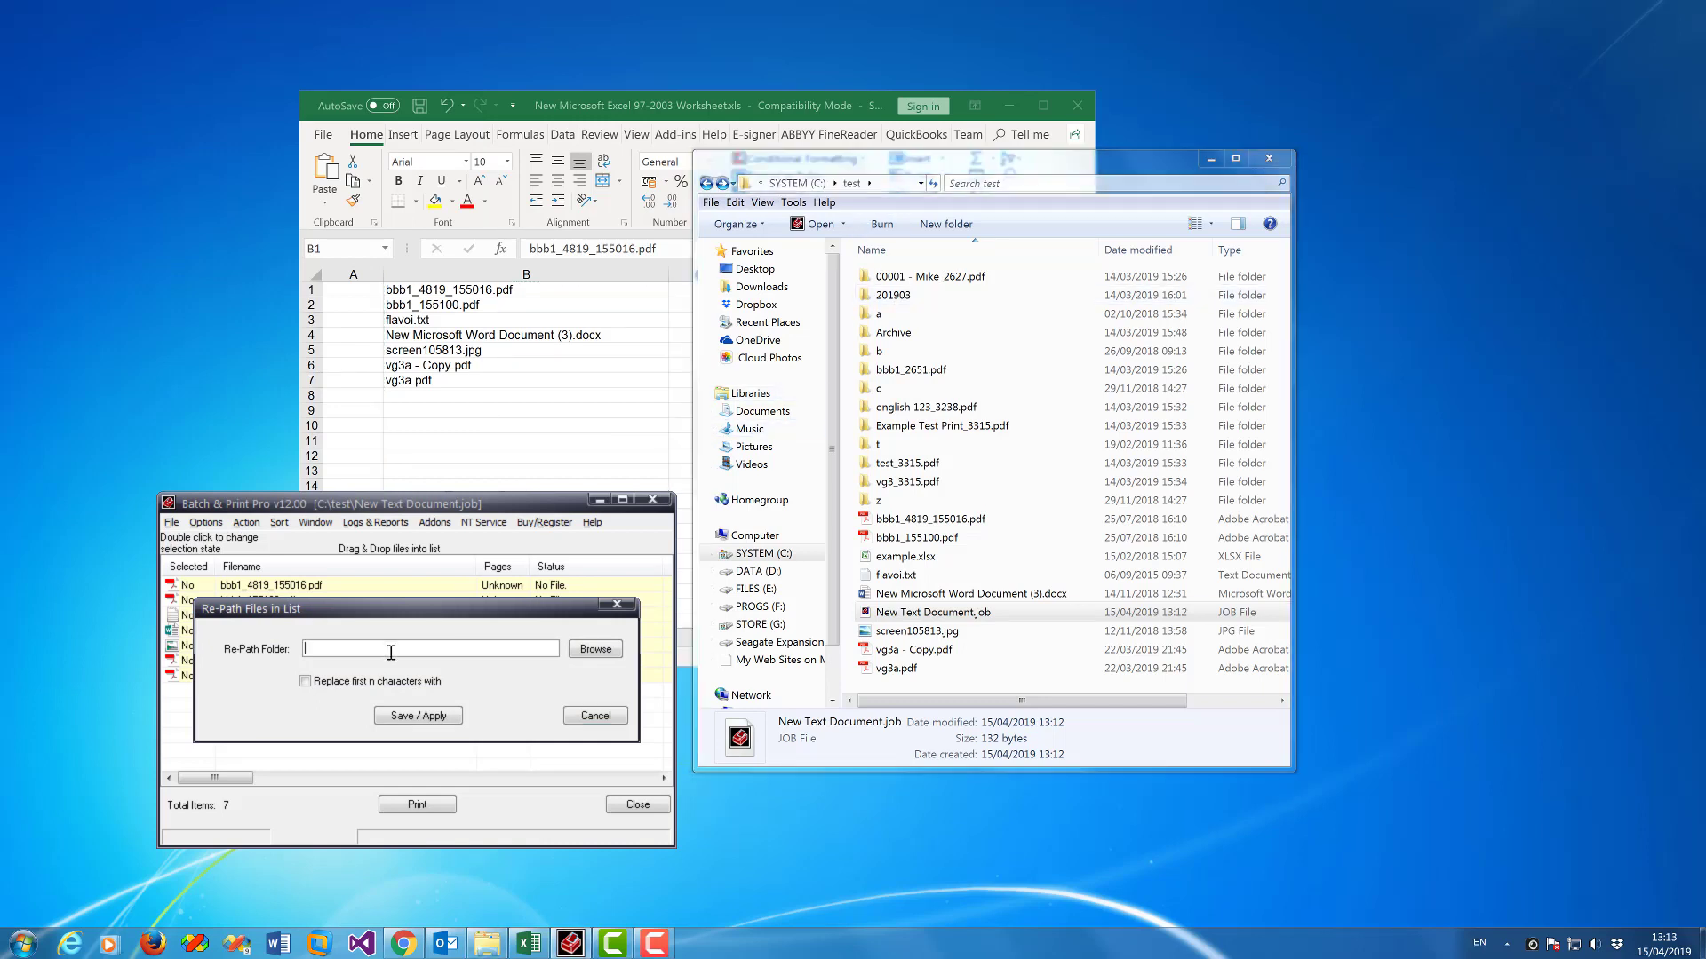
text(C:\test)
click(419, 716)
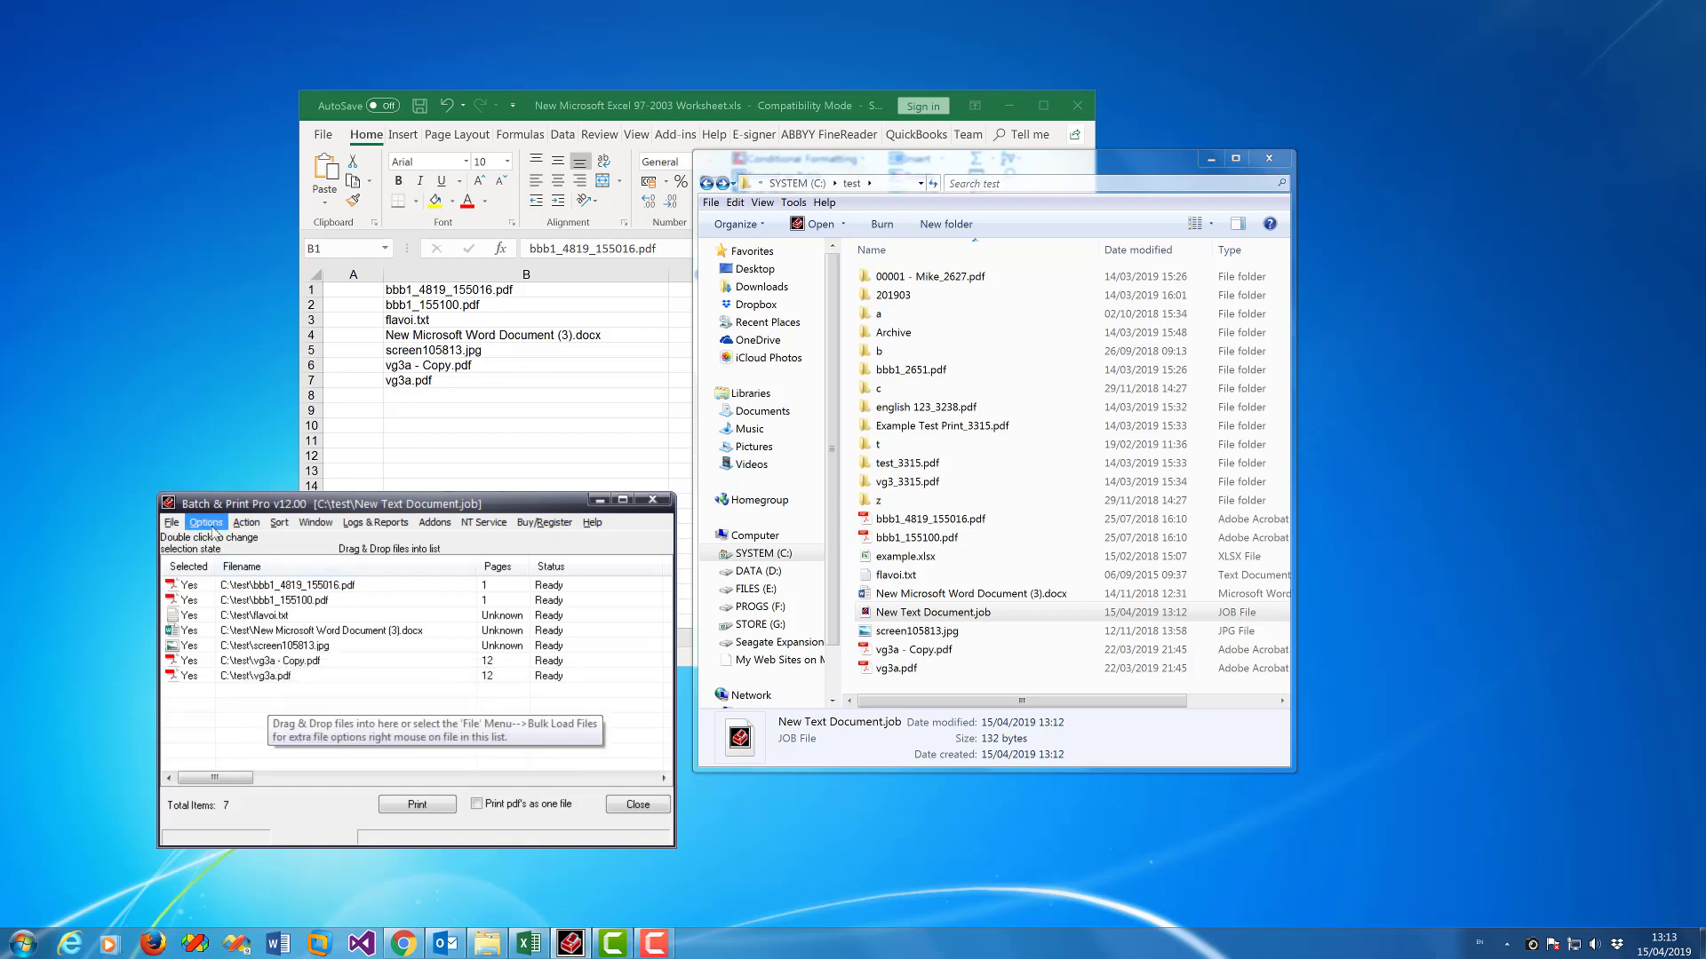
Step: Save the list to New Text Document.job and dismiss the Job Parameters Saved OK message
click(172, 522)
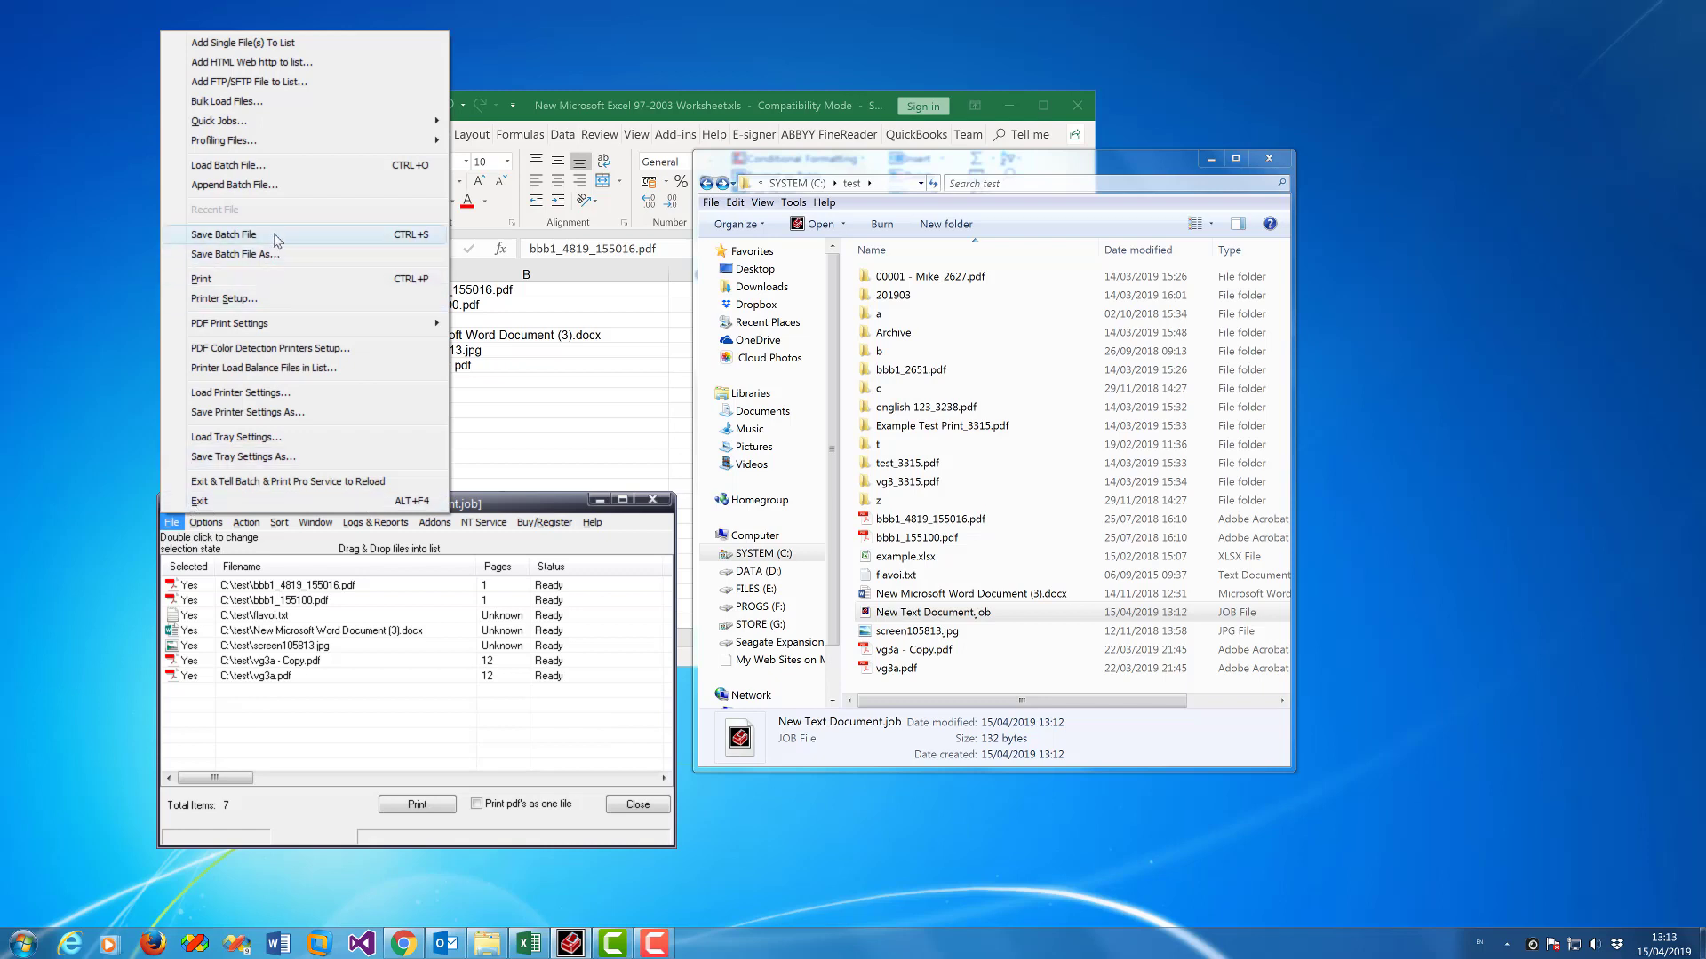
key(Return)
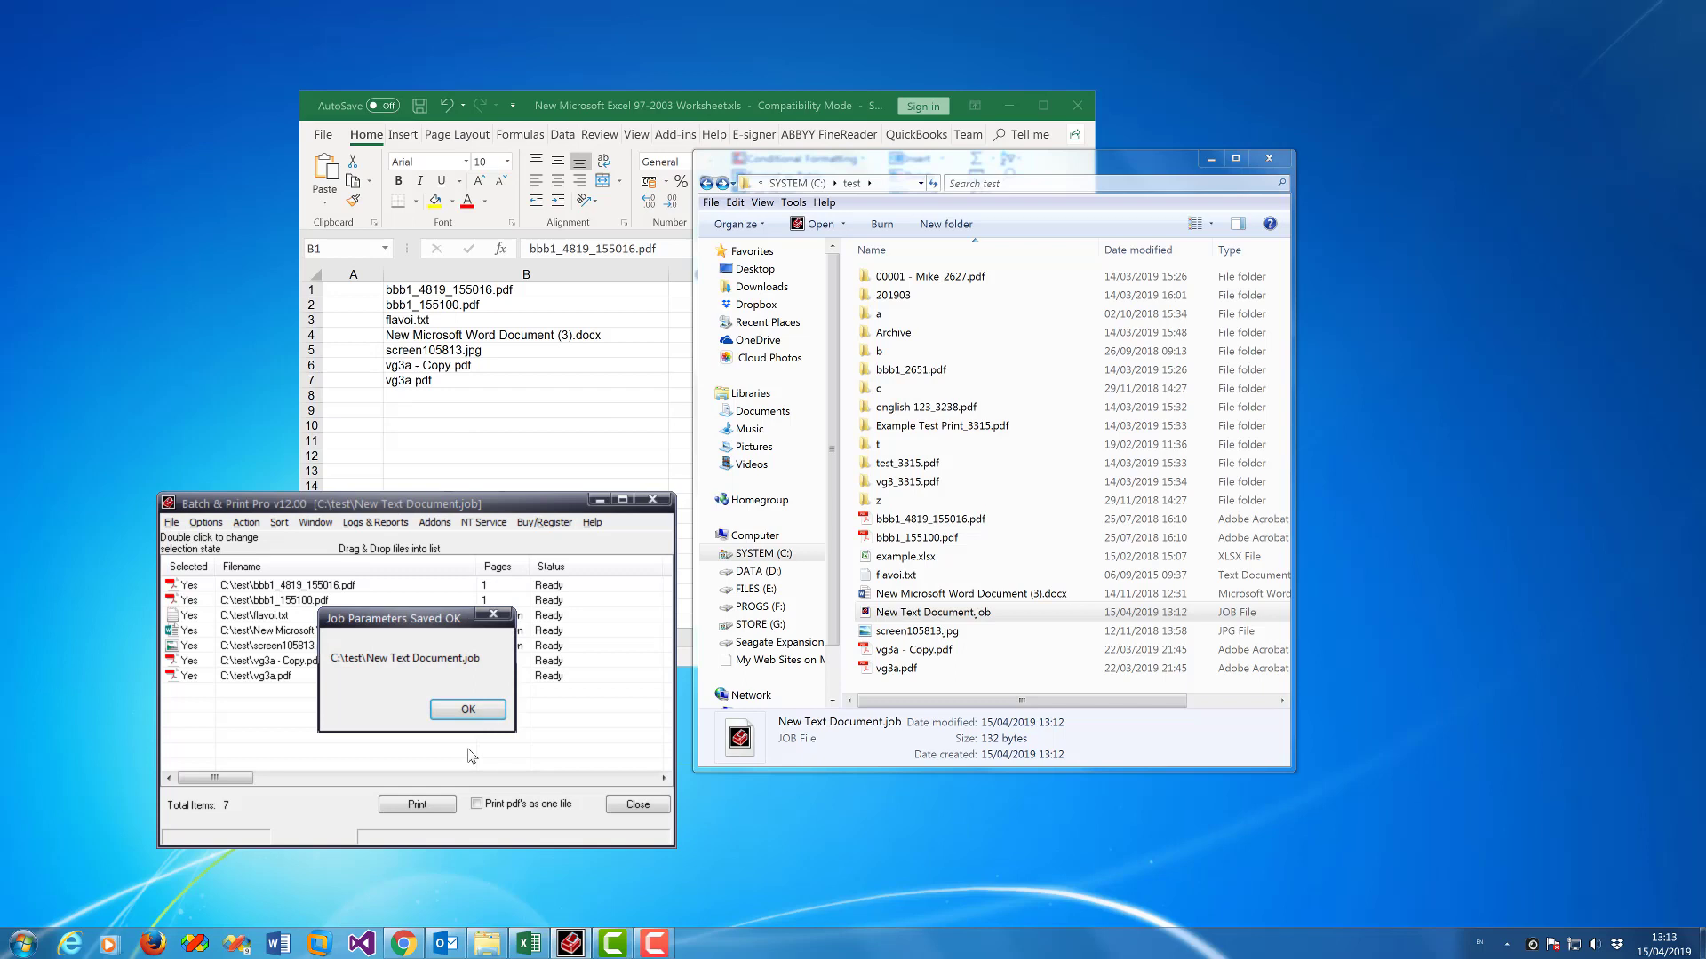
click(469, 709)
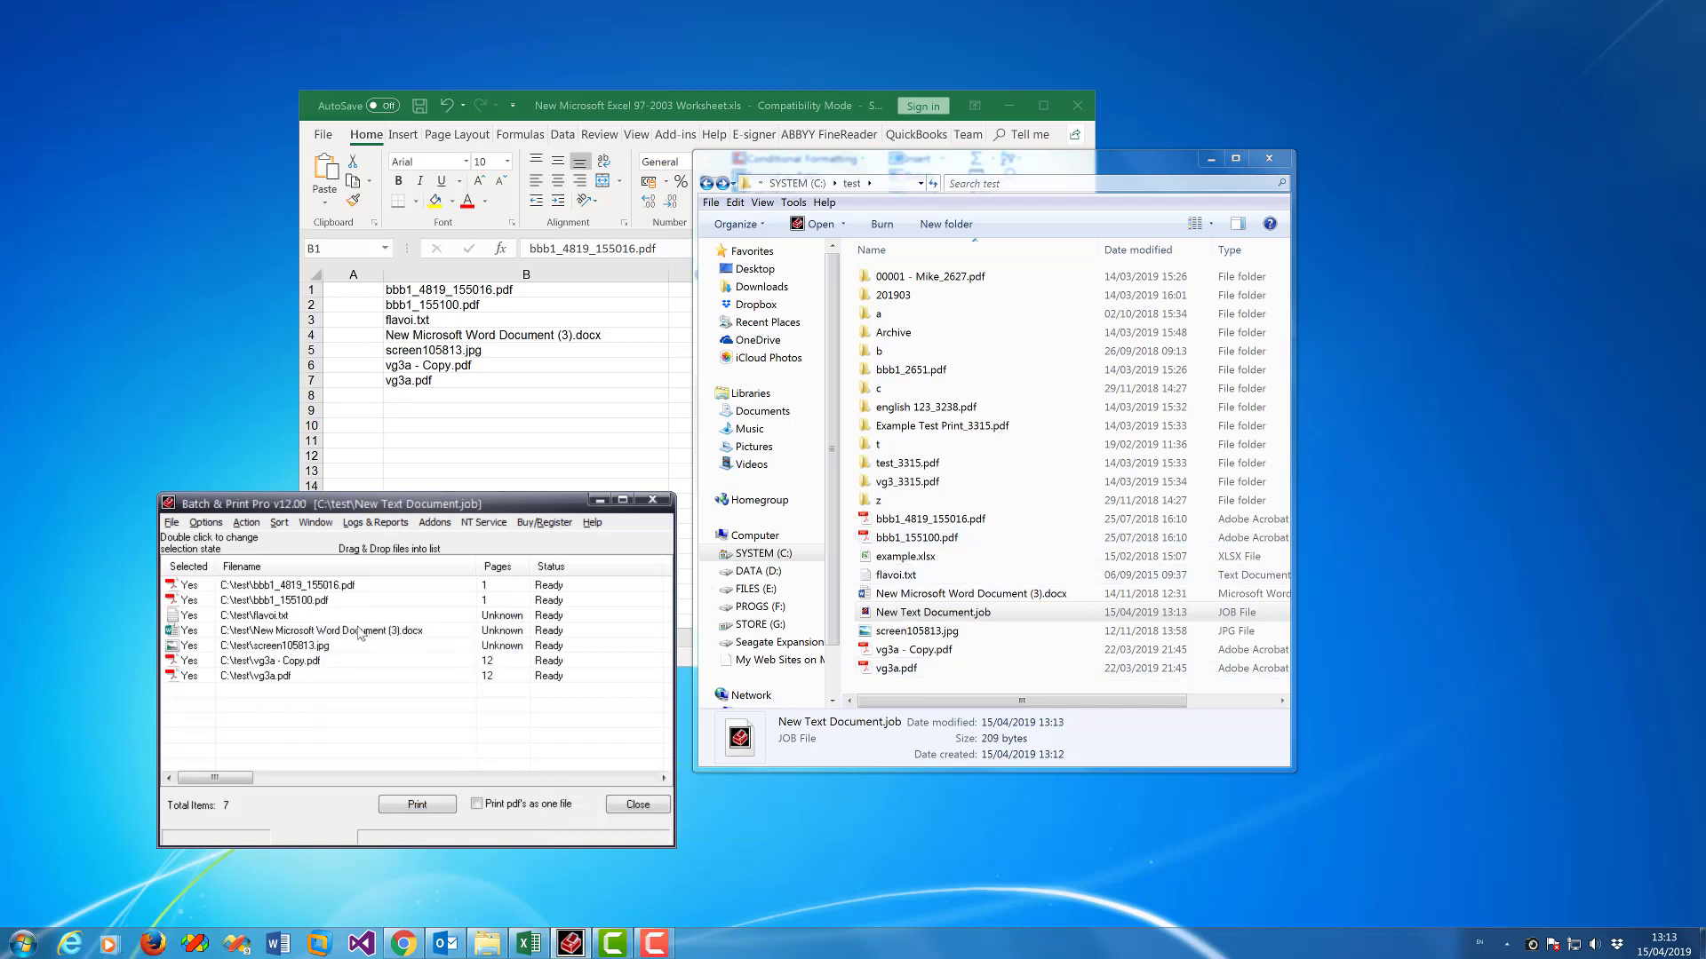
Step: Print all seven files marked Yes to the Xerox WorkCentre 5855 PS
click(418, 806)
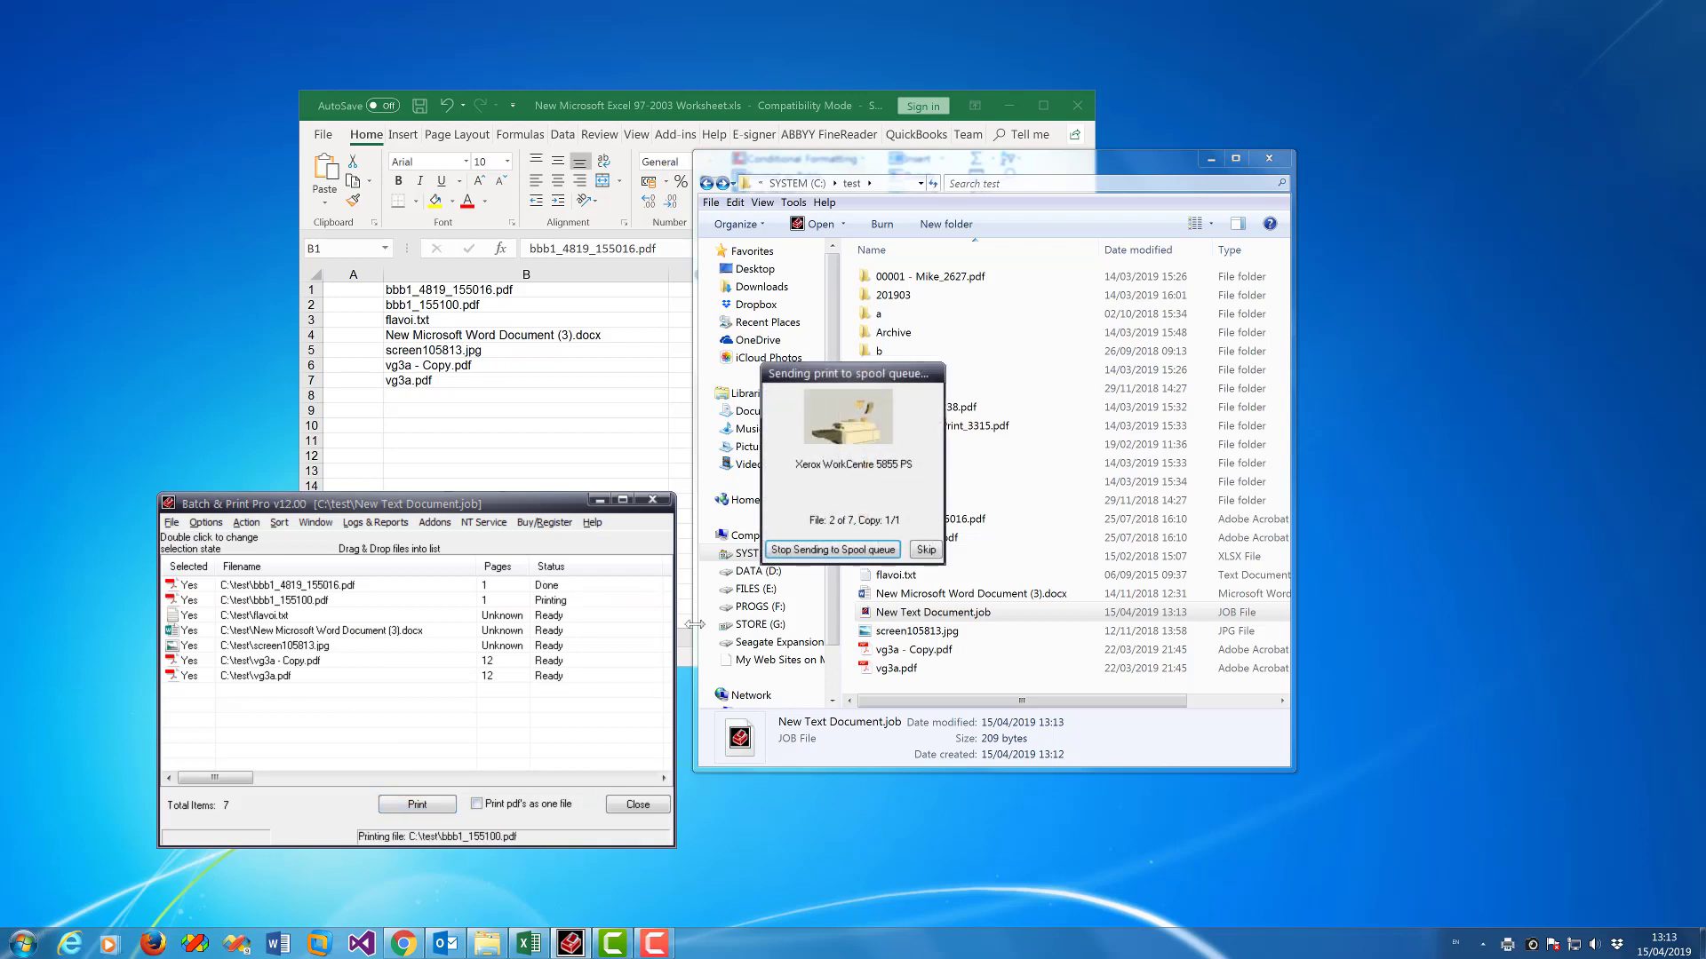